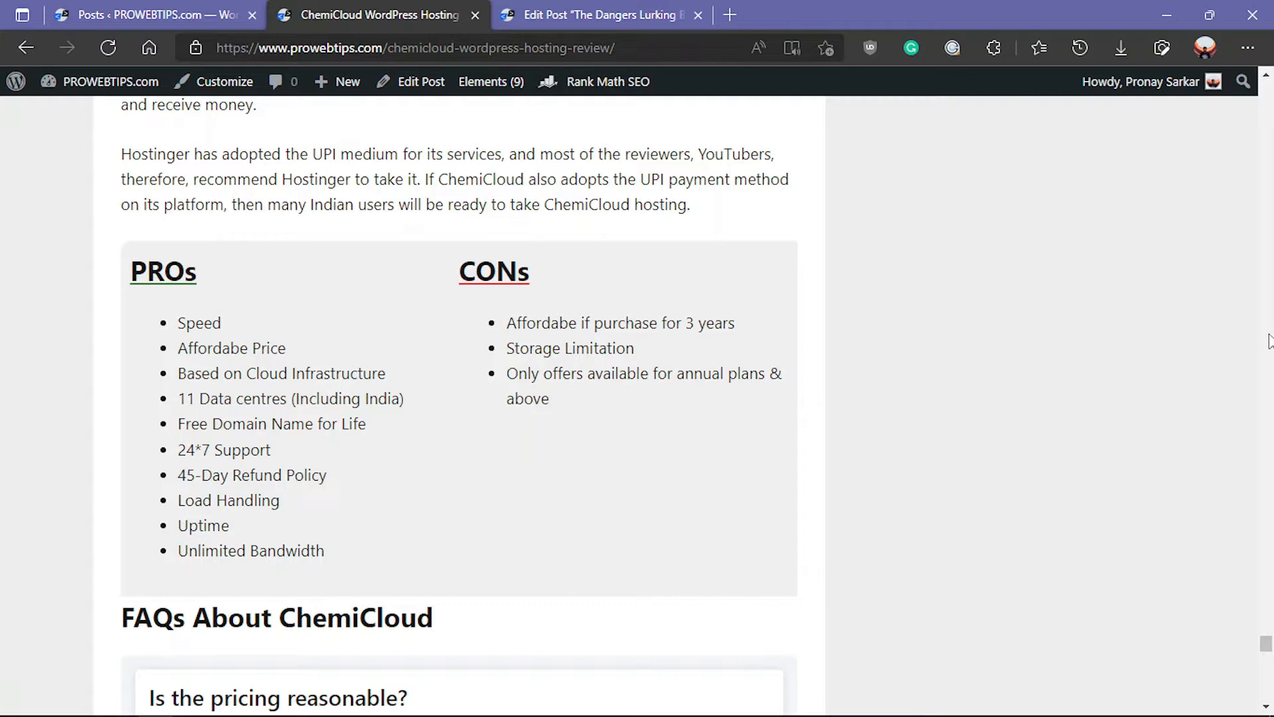
Examine the PROs and CONs box and the Overall Impression ratings in the published ChemiCloud hosting review
scroll(523, 526, "down", 1)
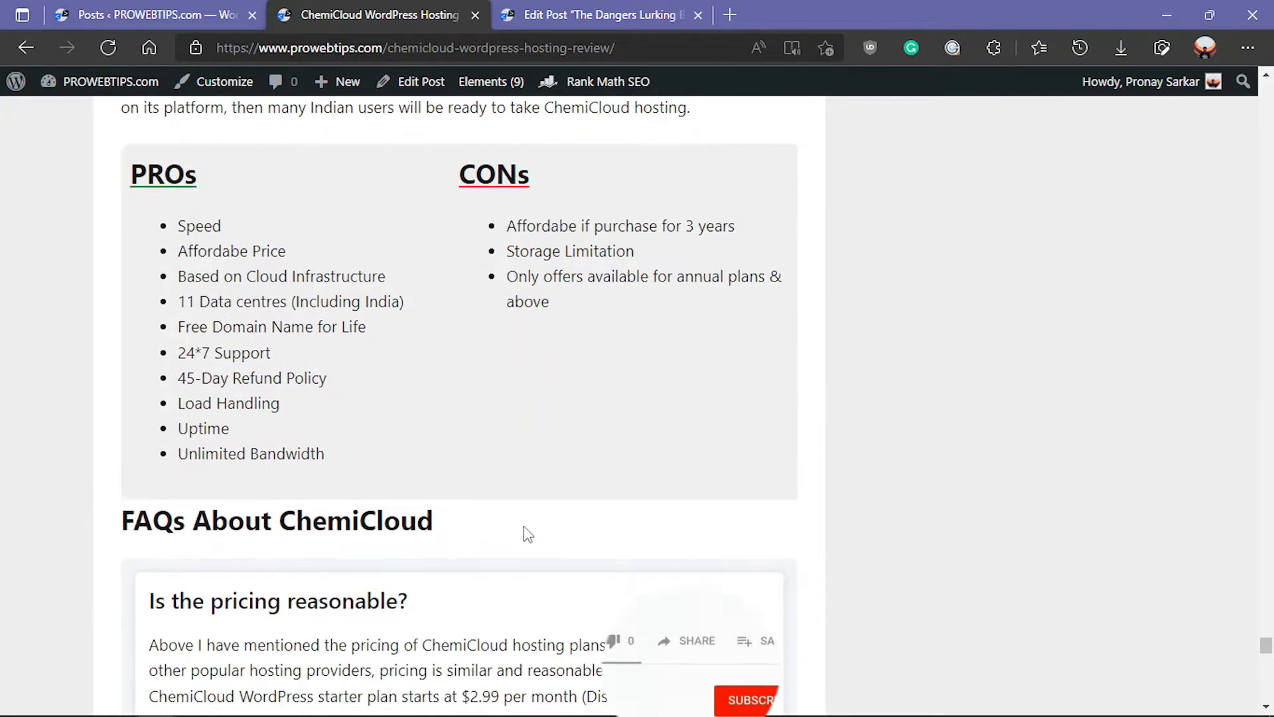
scroll(523, 525, "up", 1)
scroll(683, 488, "up", 1)
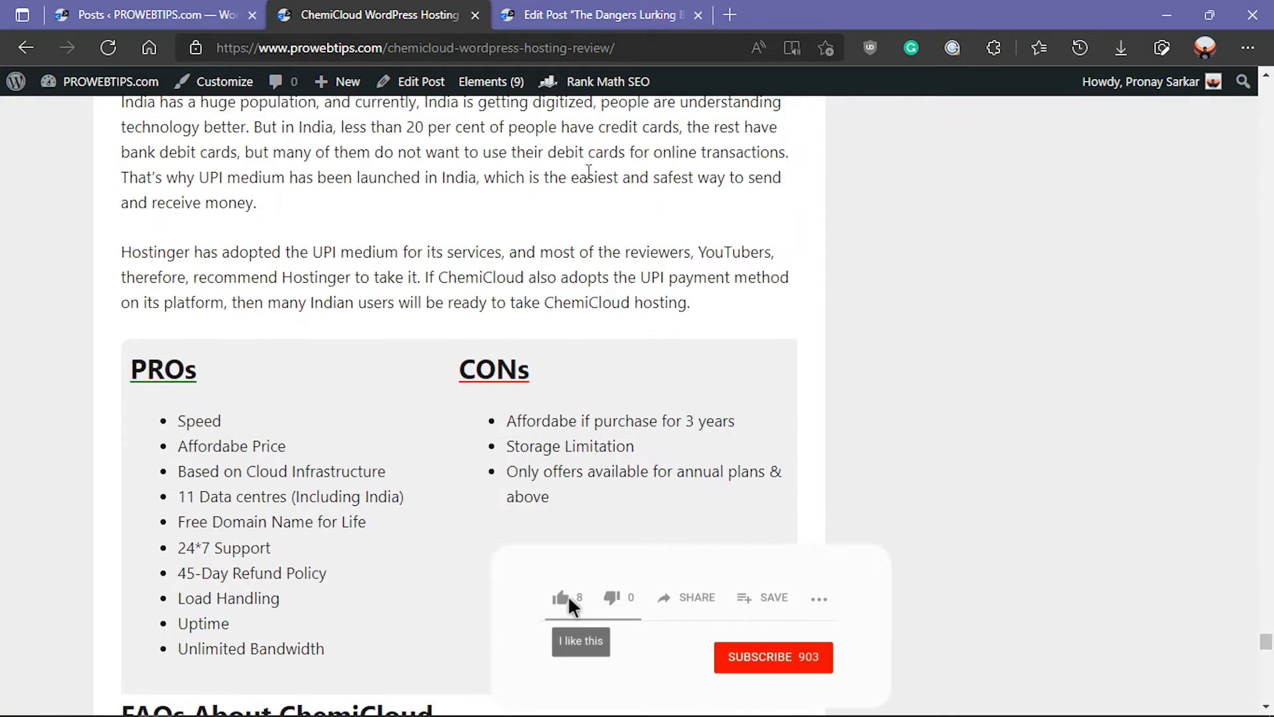
scroll(494, 305, "up", 1)
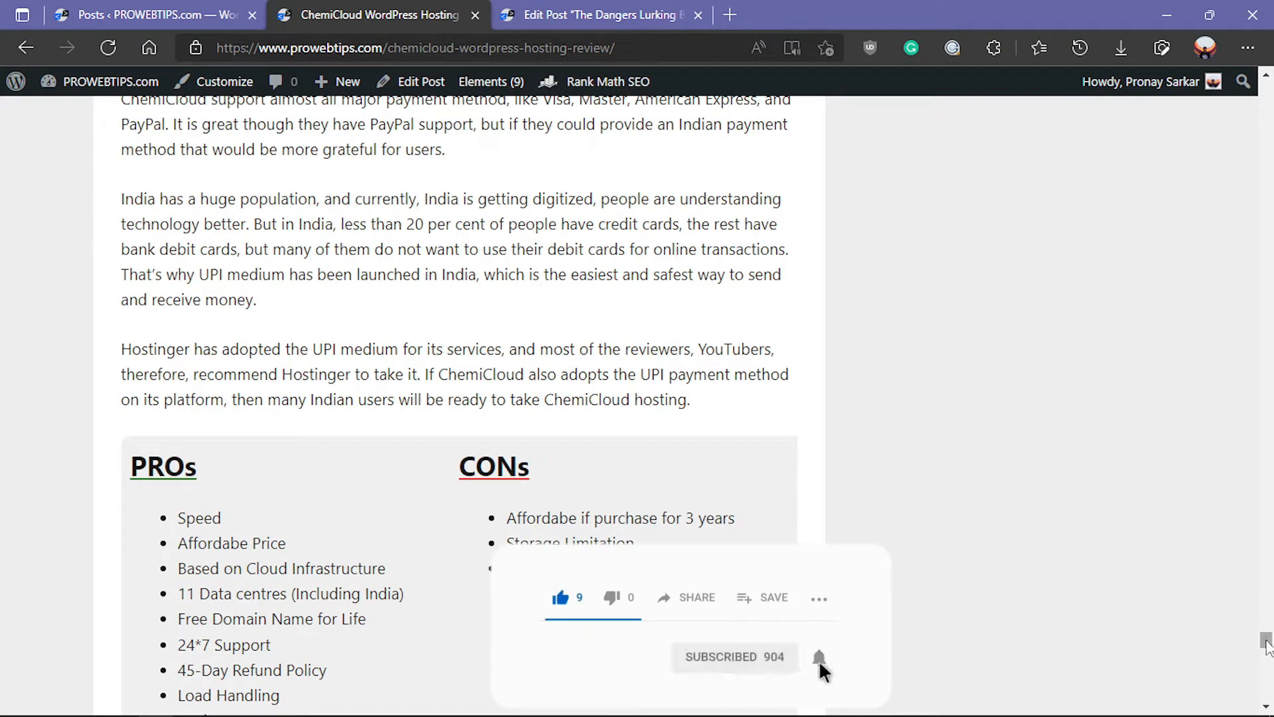
mouse_move(1267, 646)
left_mouse_down()
mouse_move(1268, 633)
mouse_move(1270, 654)
left_mouse_up()
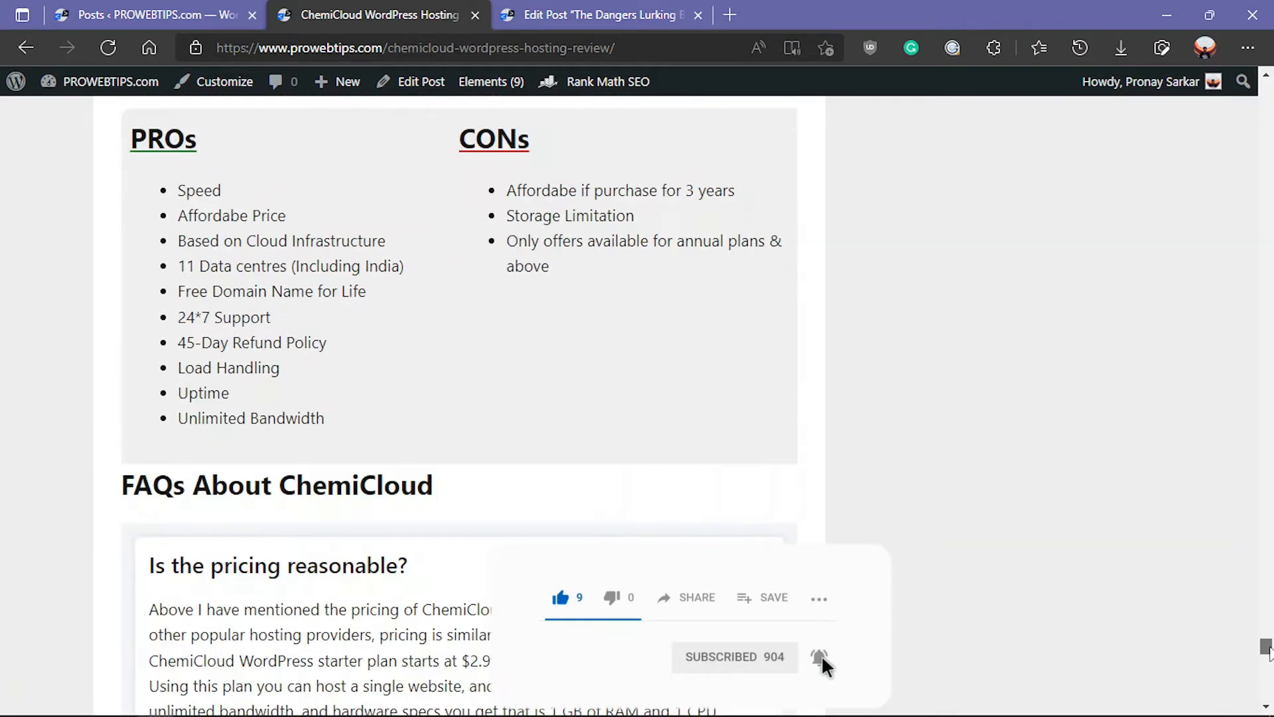
scroll(631, 344, "up", 1)
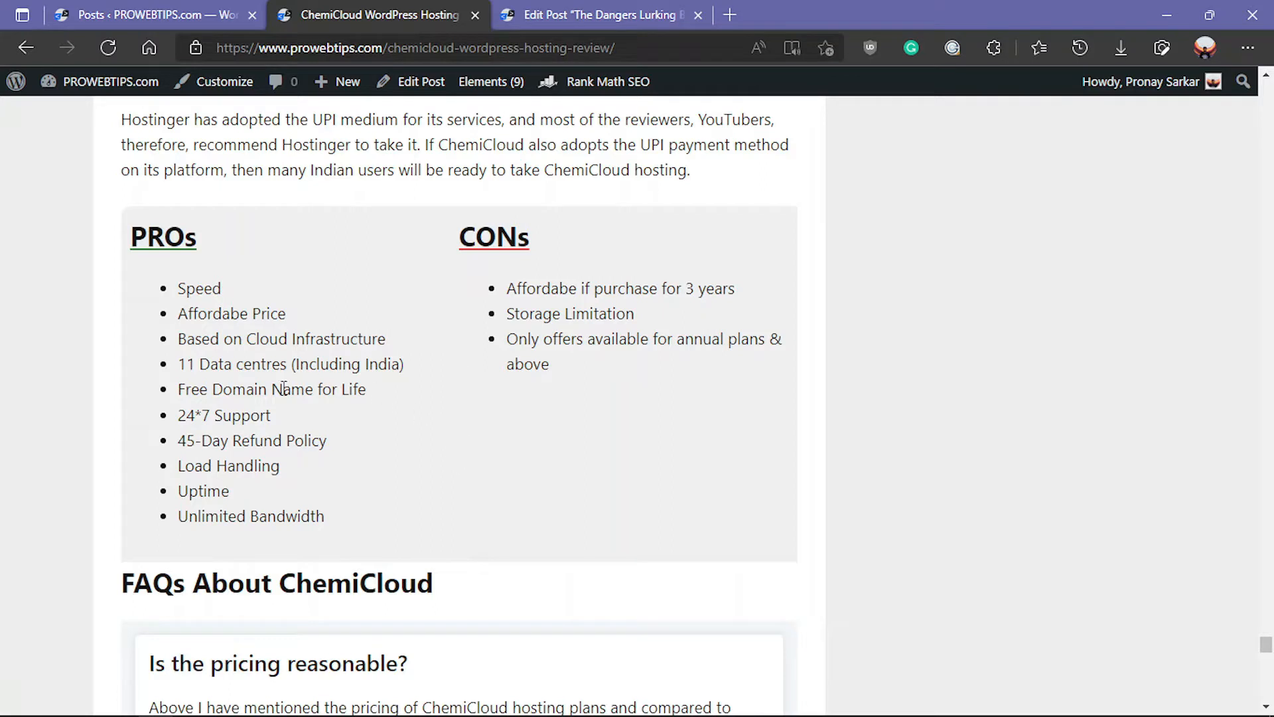
left_click(624, 50)
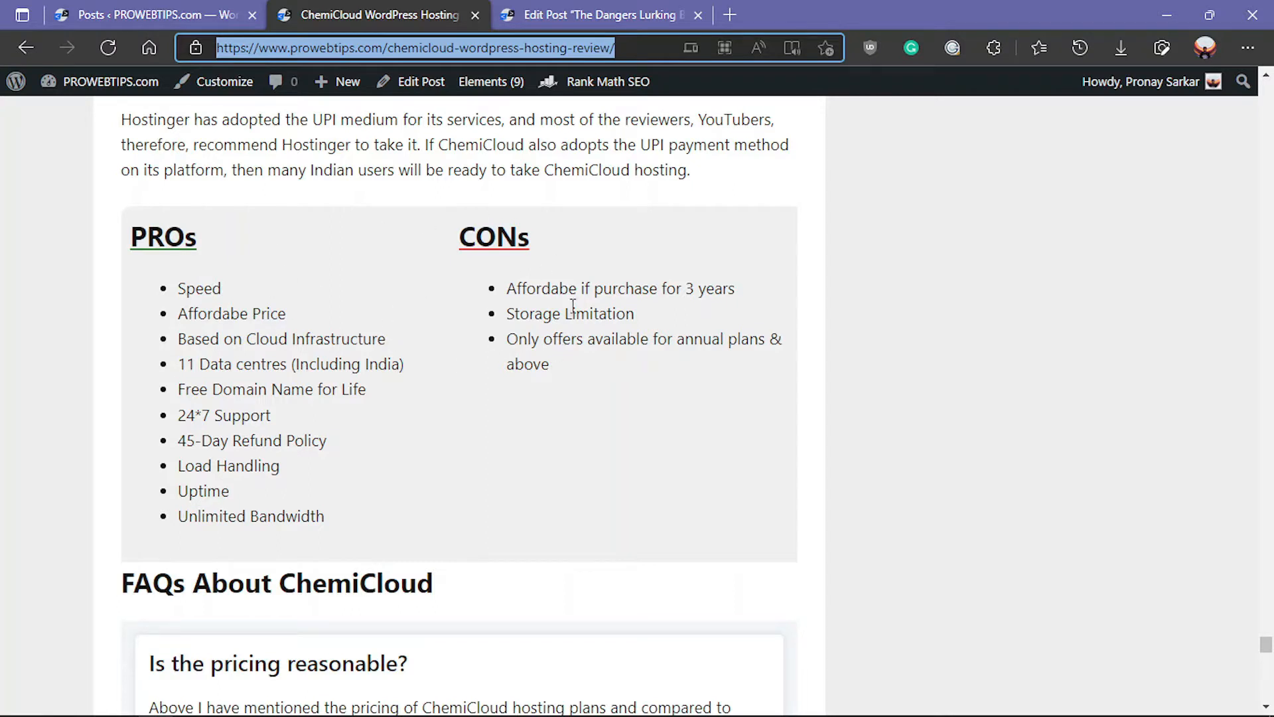
left_click_drag(188, 312, 245, 312)
left_click(633, 300)
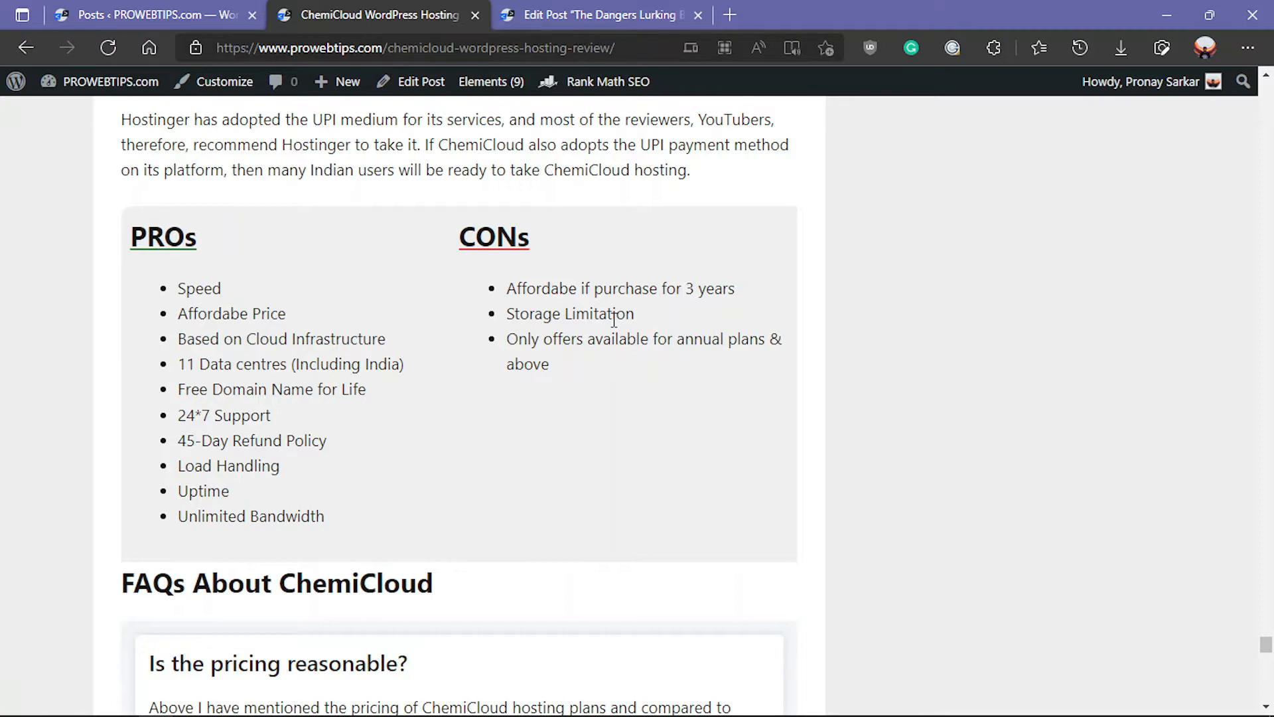
left_click_drag(1265, 645, 1268, 133)
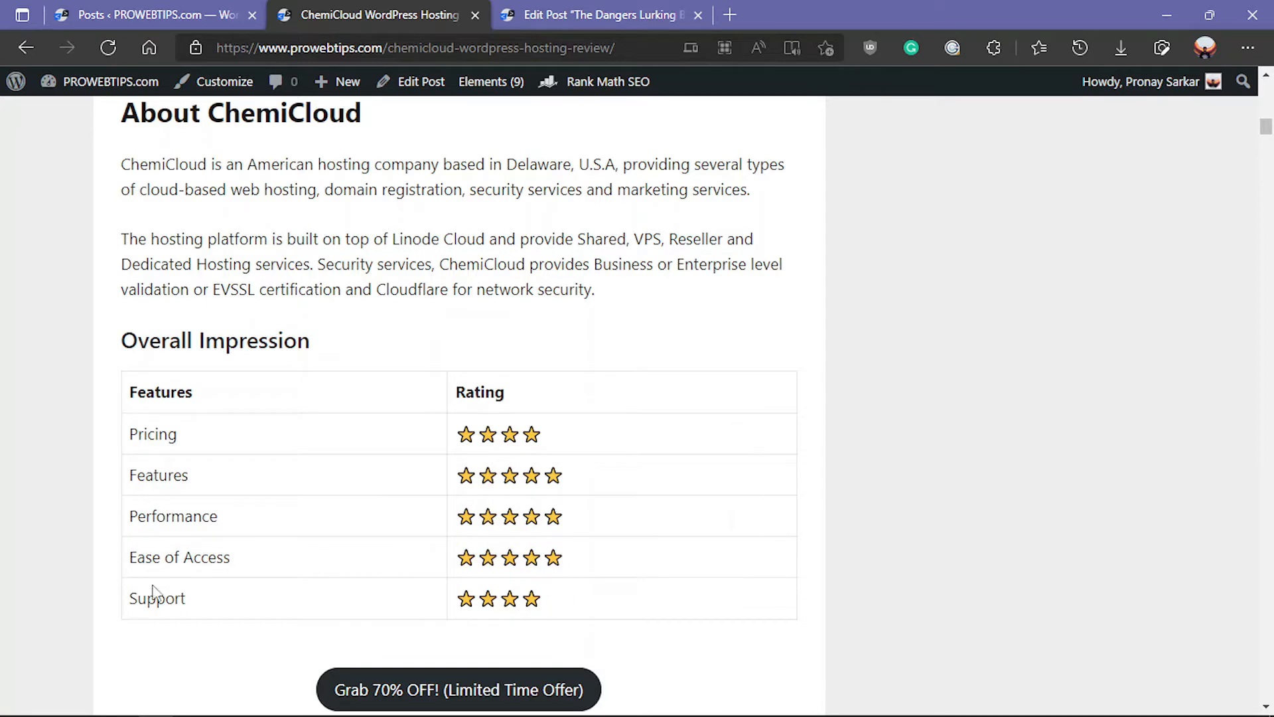
In the free-apps post being edited, insert the Pros and Cons block pattern after the list of free app advantages
key("ctrl+Tab")
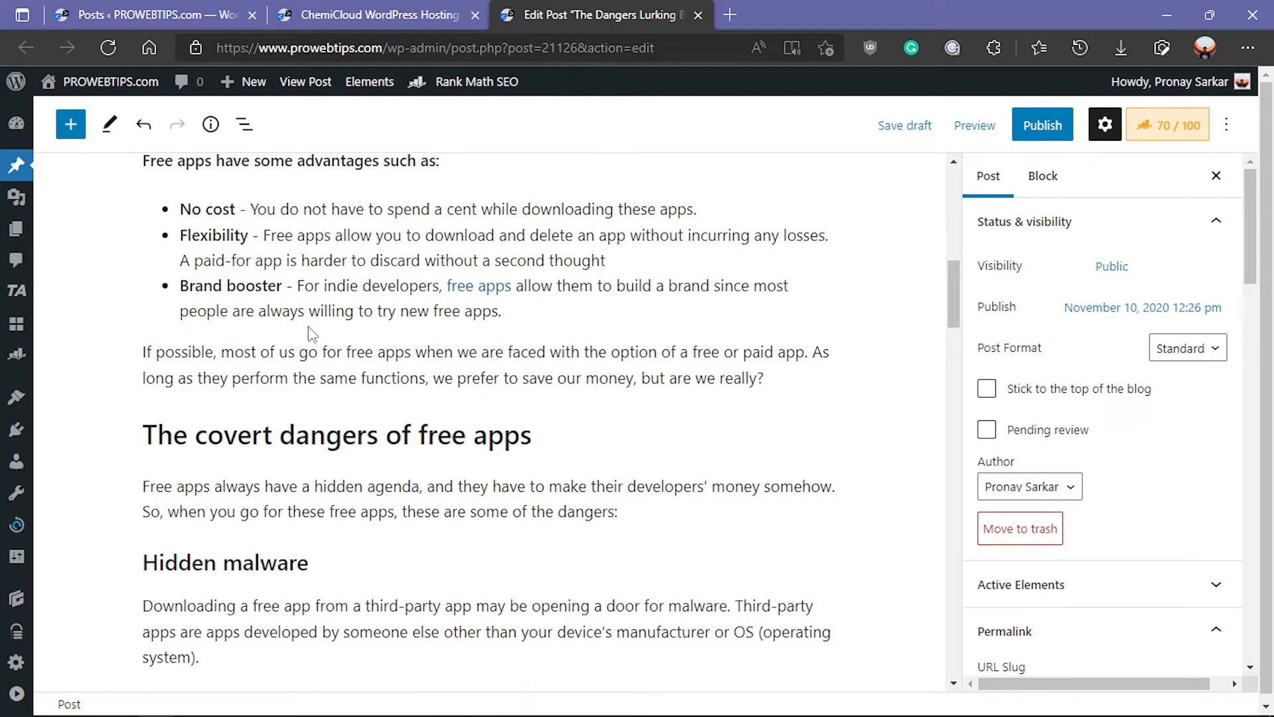
scroll(510, 408, "up", 1)
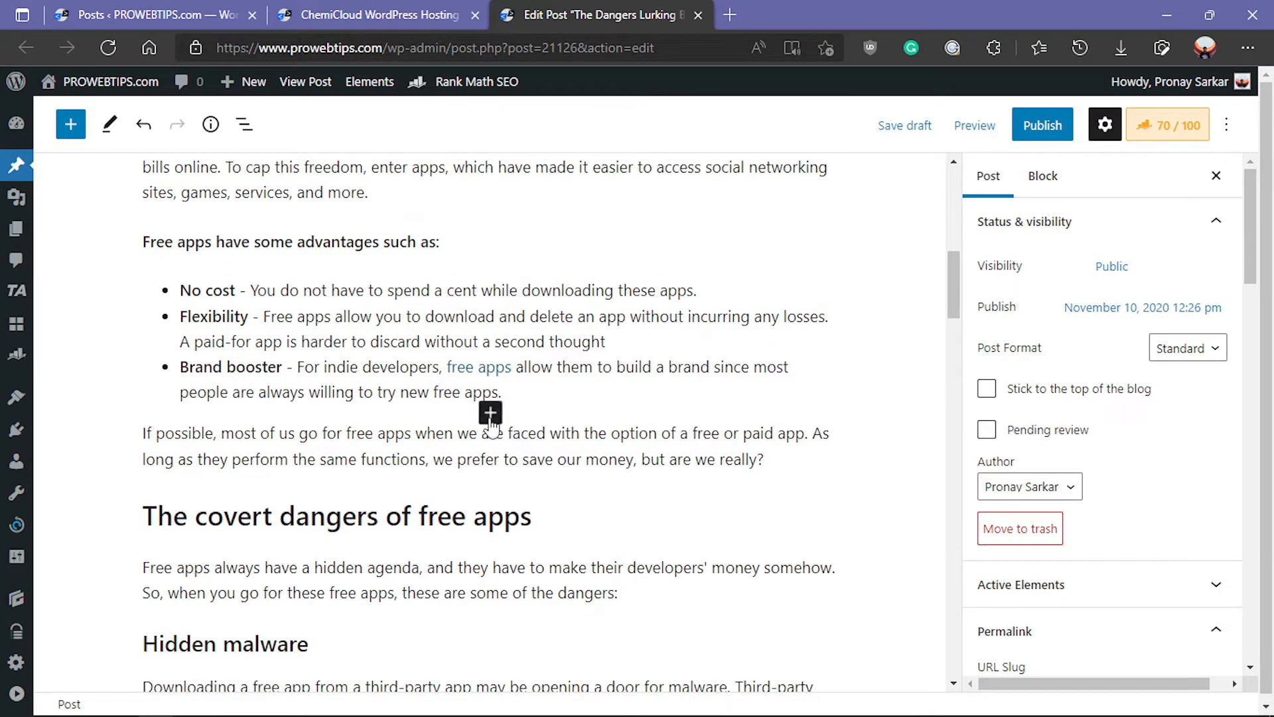
left_click(490, 414)
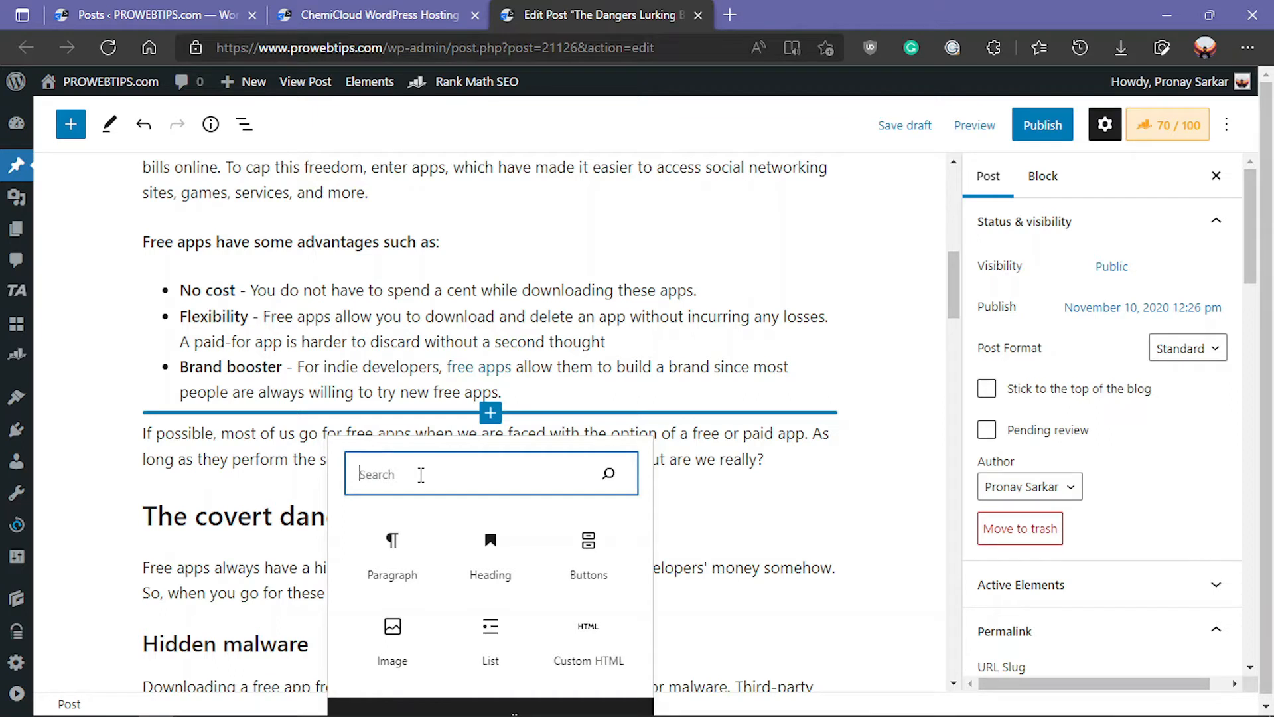
type("Pro")
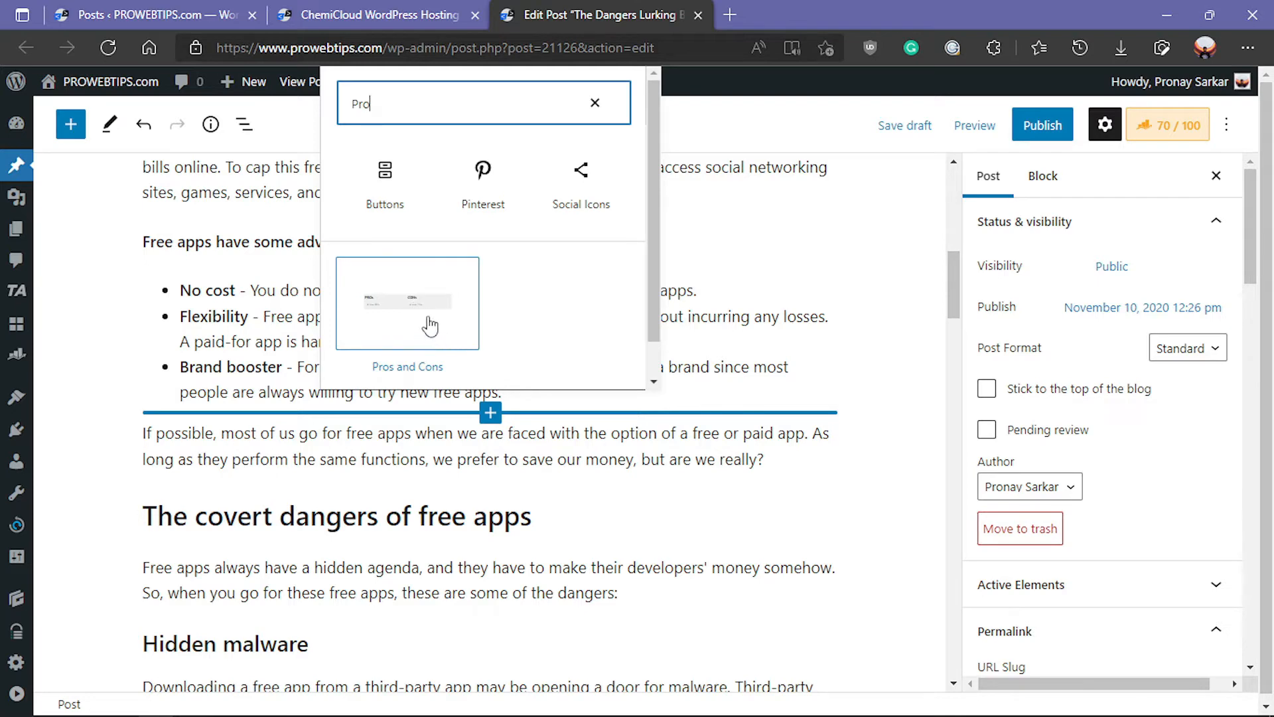
left_click(402, 325)
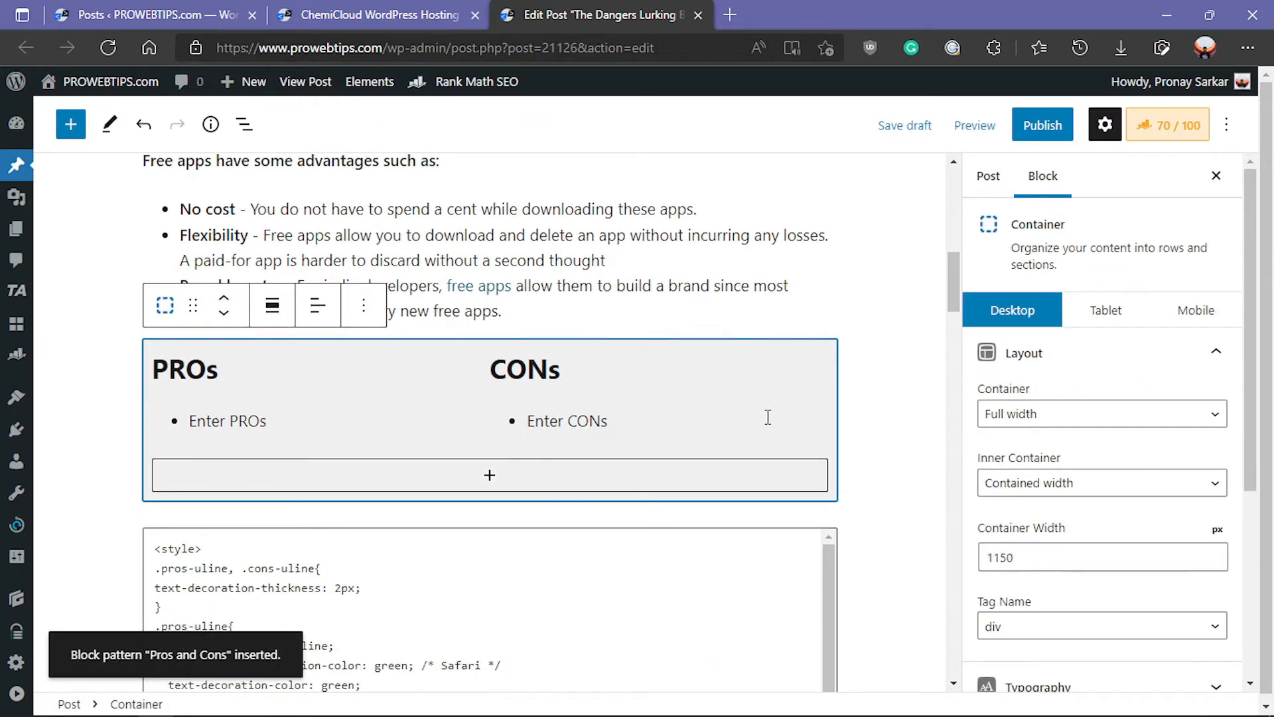
Examine the inserted Pros and Cons pattern, including its headings, lists, custom underline CSS and the CONs list's block options
scroll(351, 413, "down", 1)
left_click(223, 338)
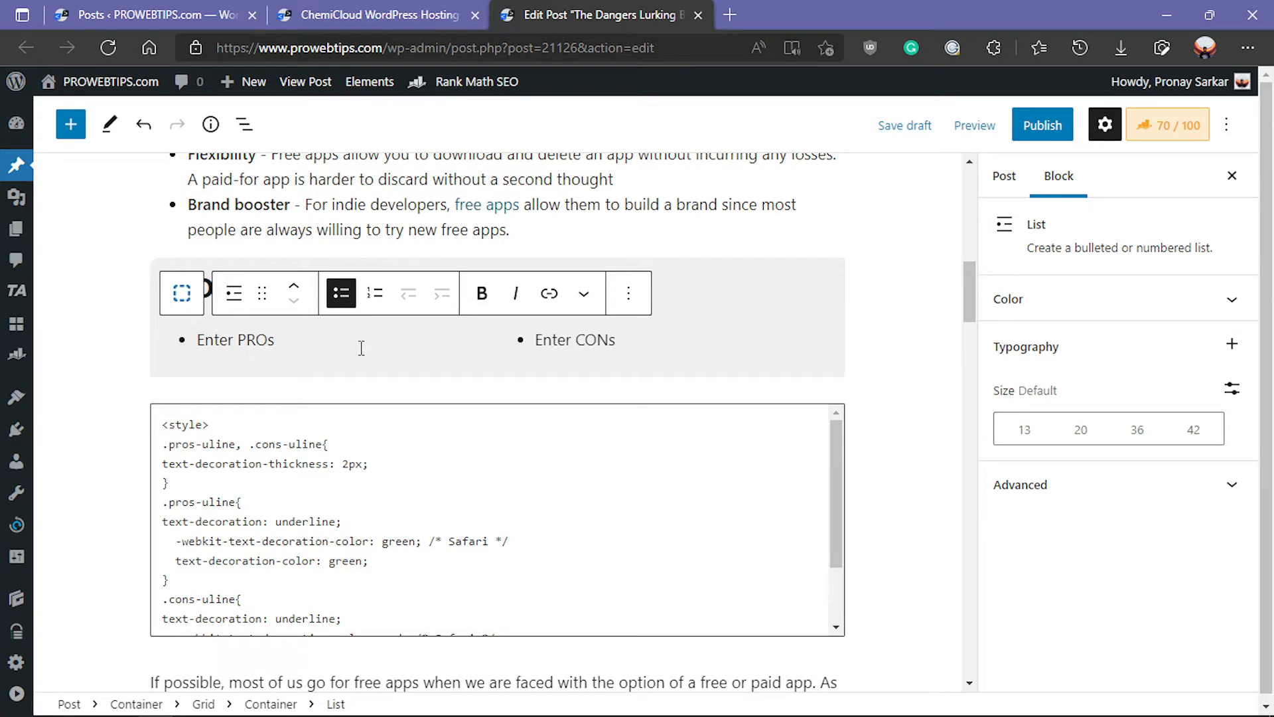
scroll(658, 368, "up", 1)
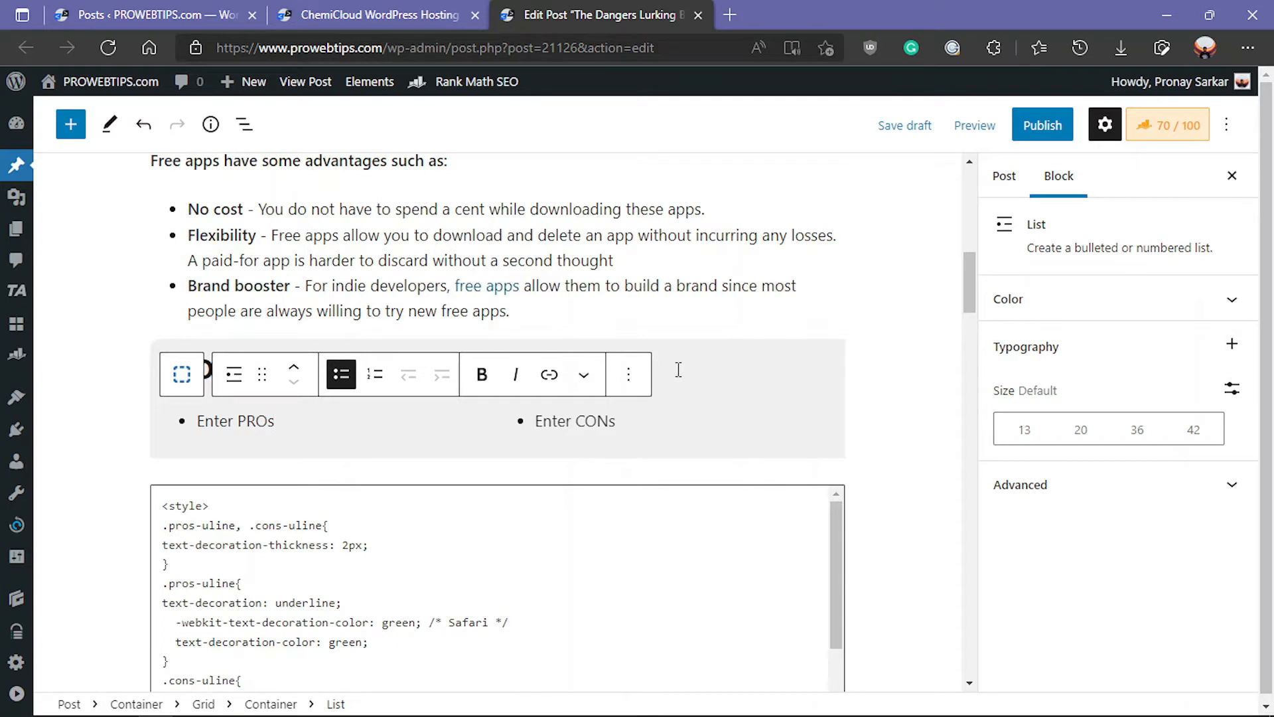
left_click(678, 369)
scroll(383, 373, "down", 6)
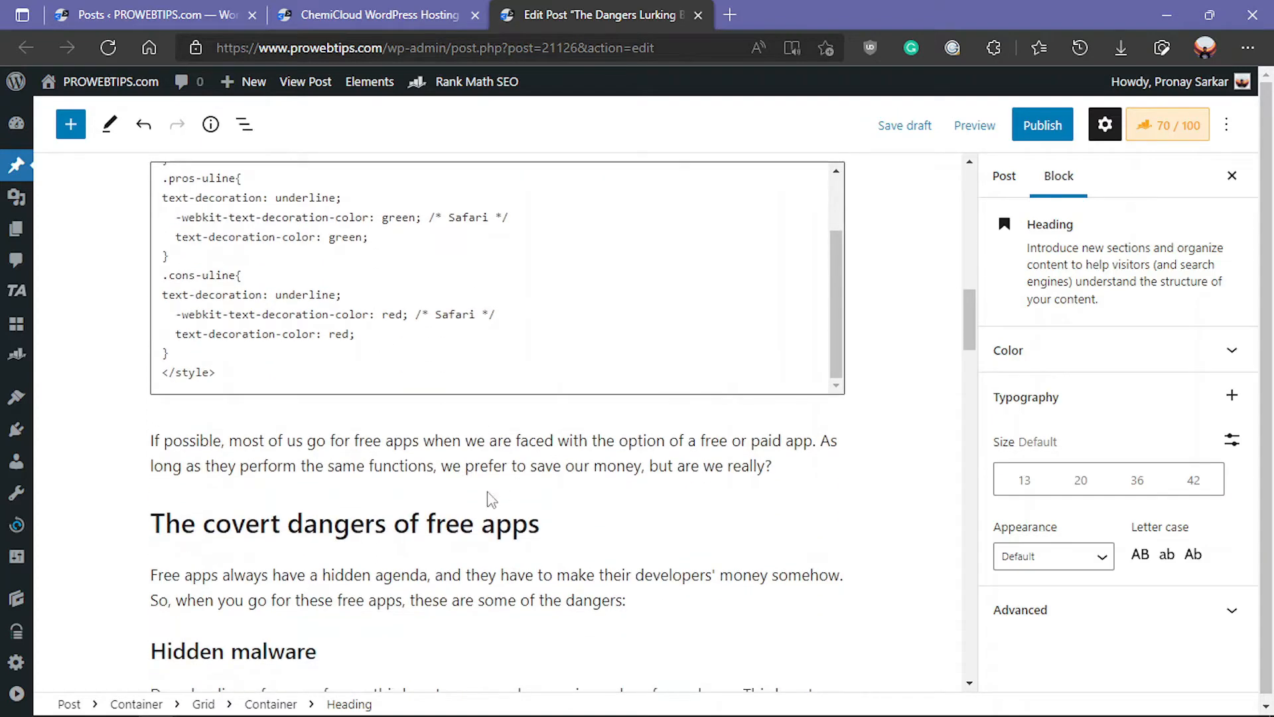
mouse_move(492, 497)
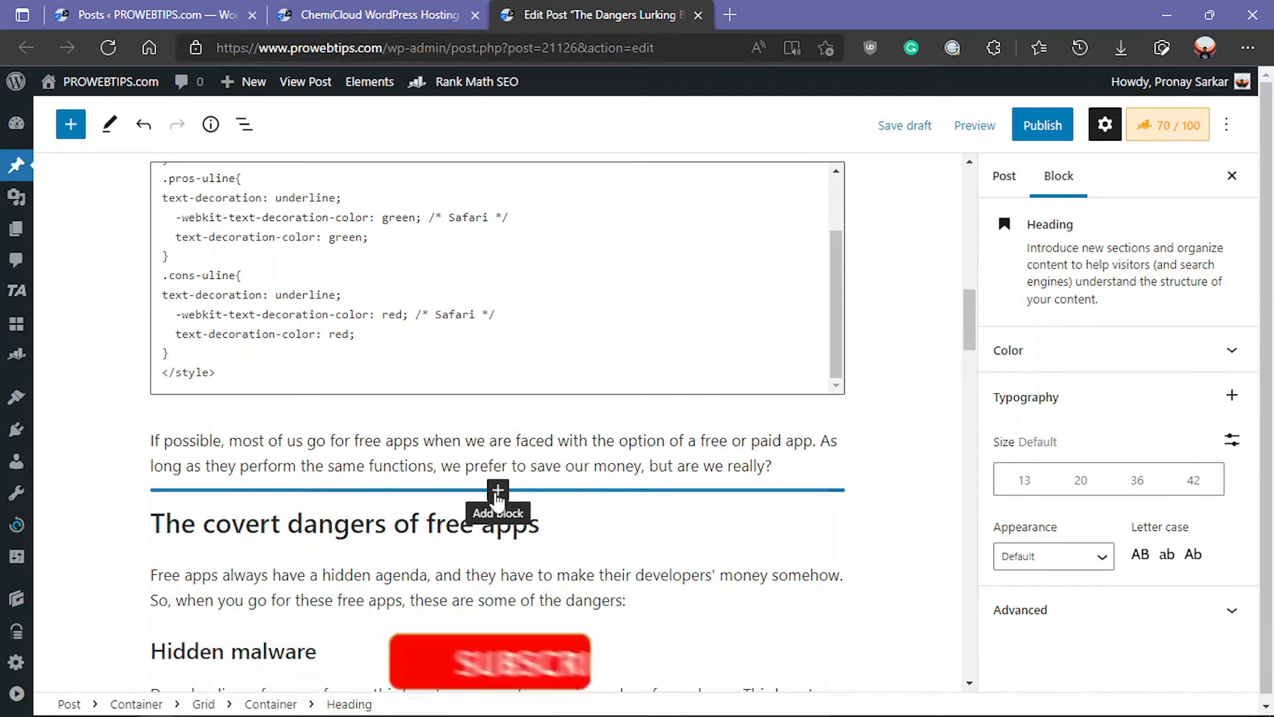
scroll(498, 502, "up", 2)
scroll(825, 282, "up", 1)
left_click(816, 334)
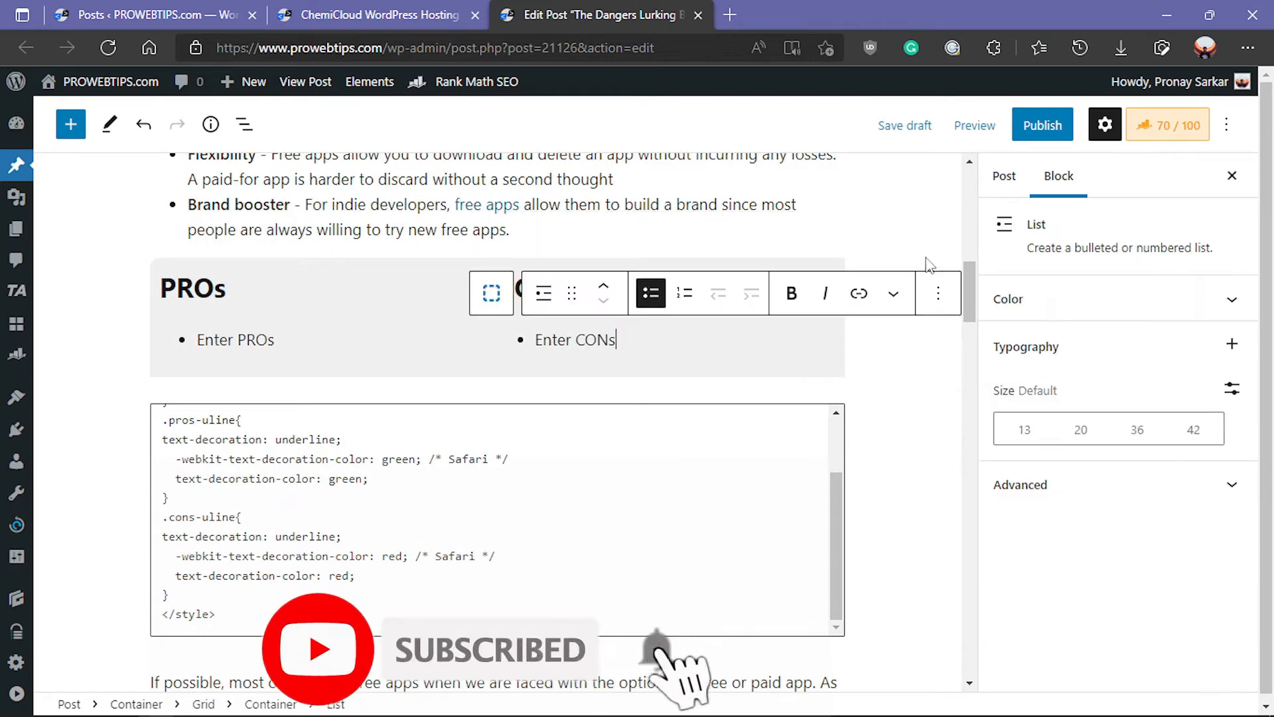
left_click(938, 292)
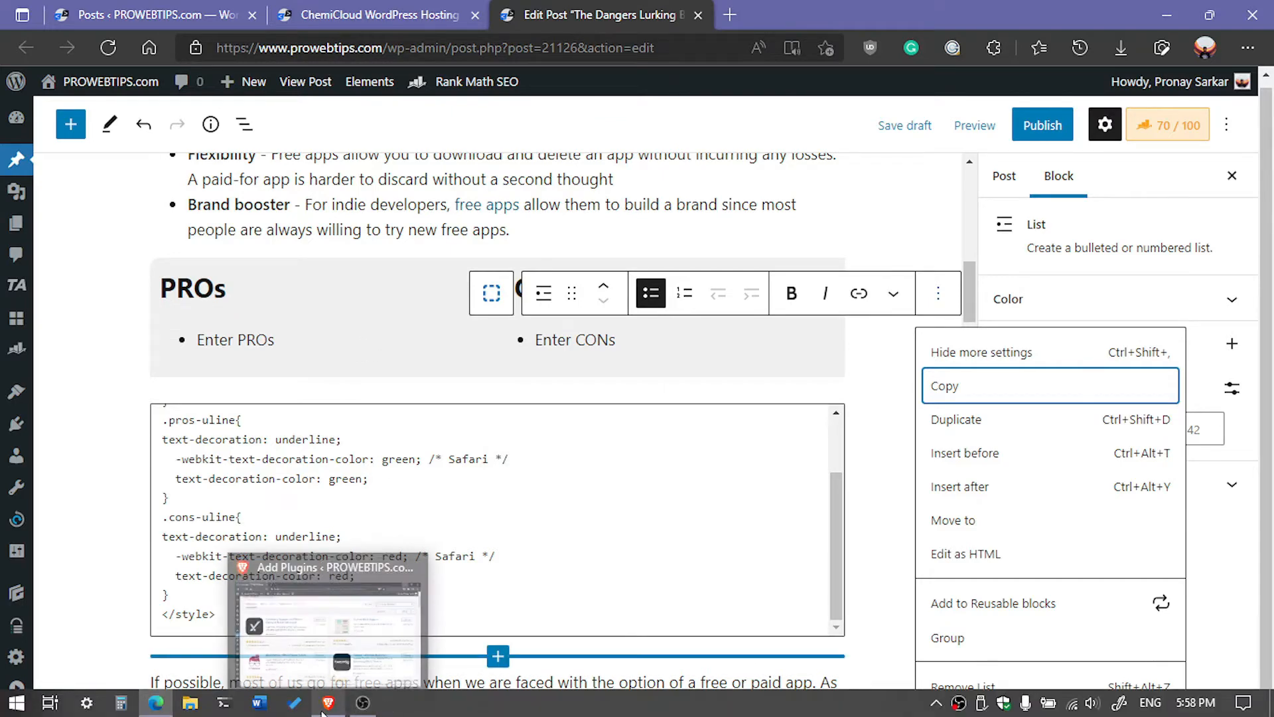
Switch to the local WordPress site in Brave, then install and activate the Custom Block Patterns plugin by LOOS, Inc
left_click(323, 711)
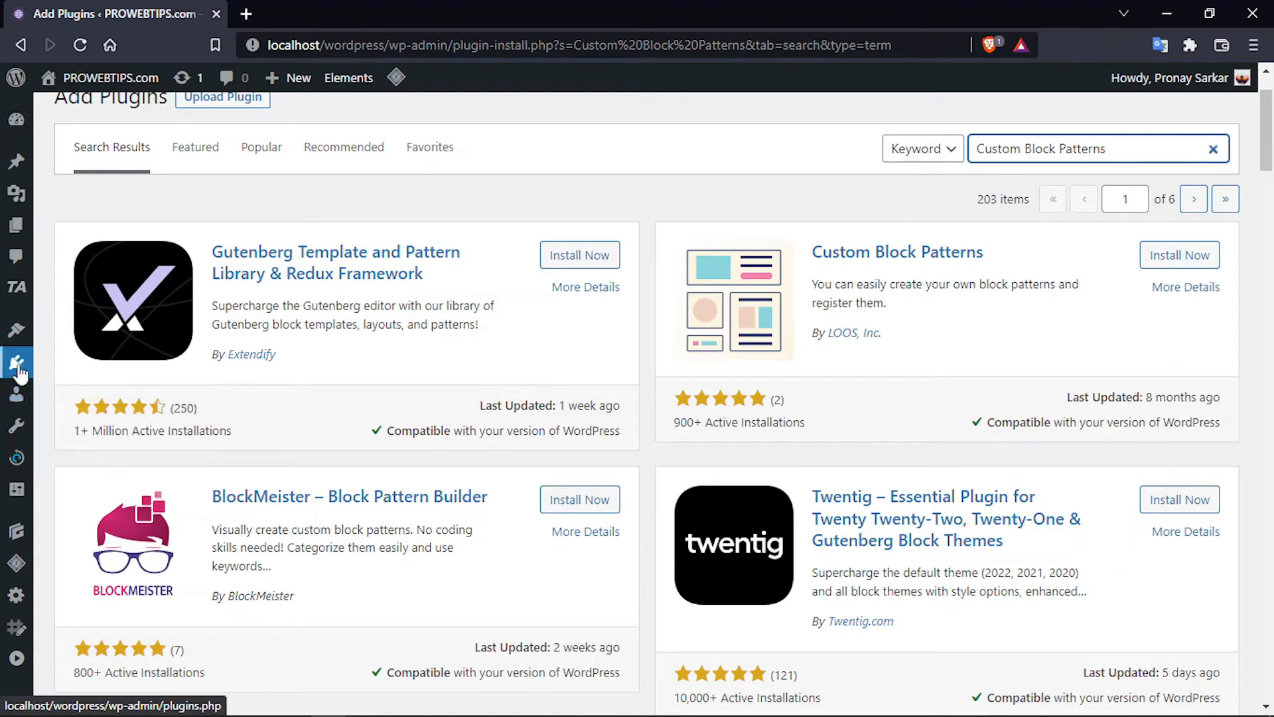
mouse_move(19, 369)
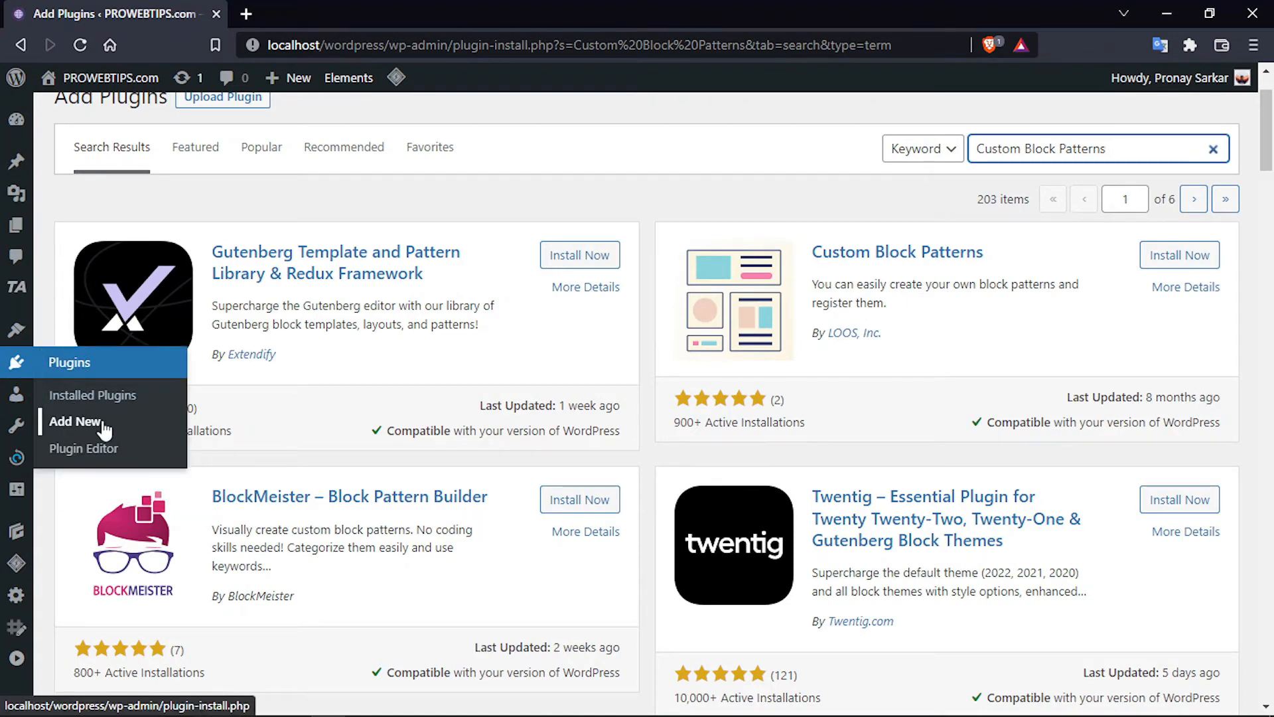
left_click_drag(987, 148, 1132, 139)
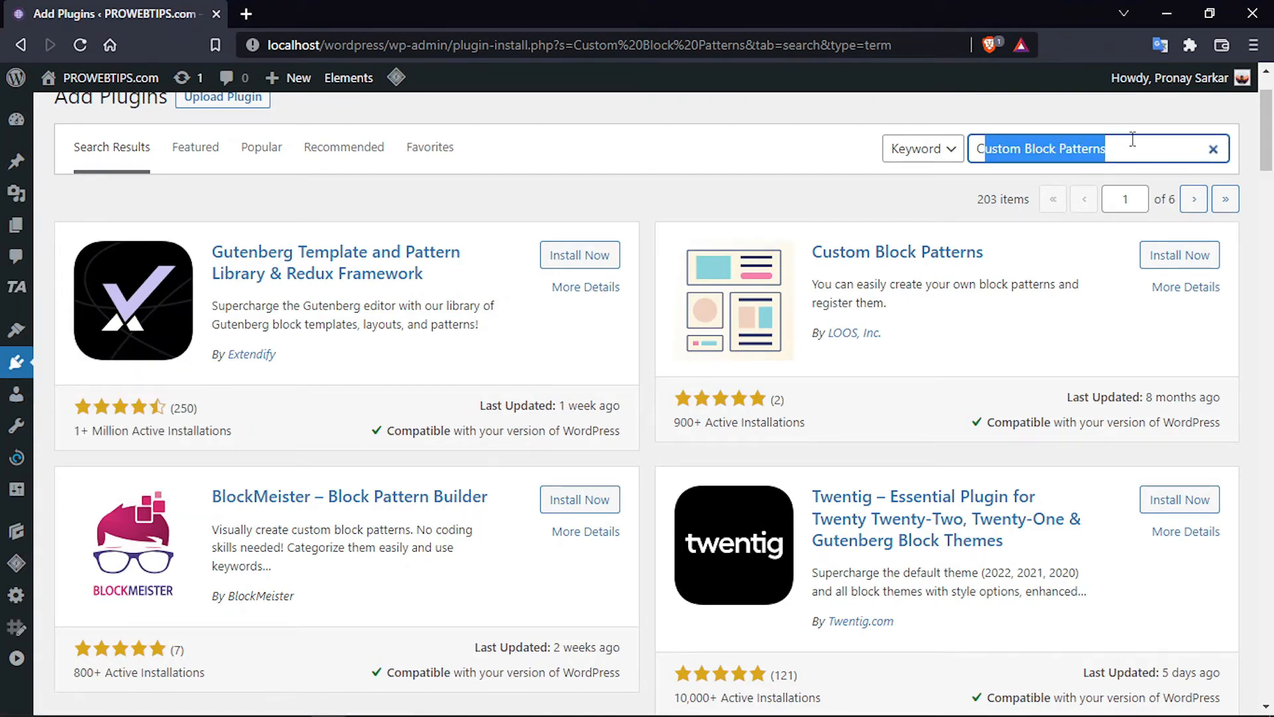
left_click(991, 202)
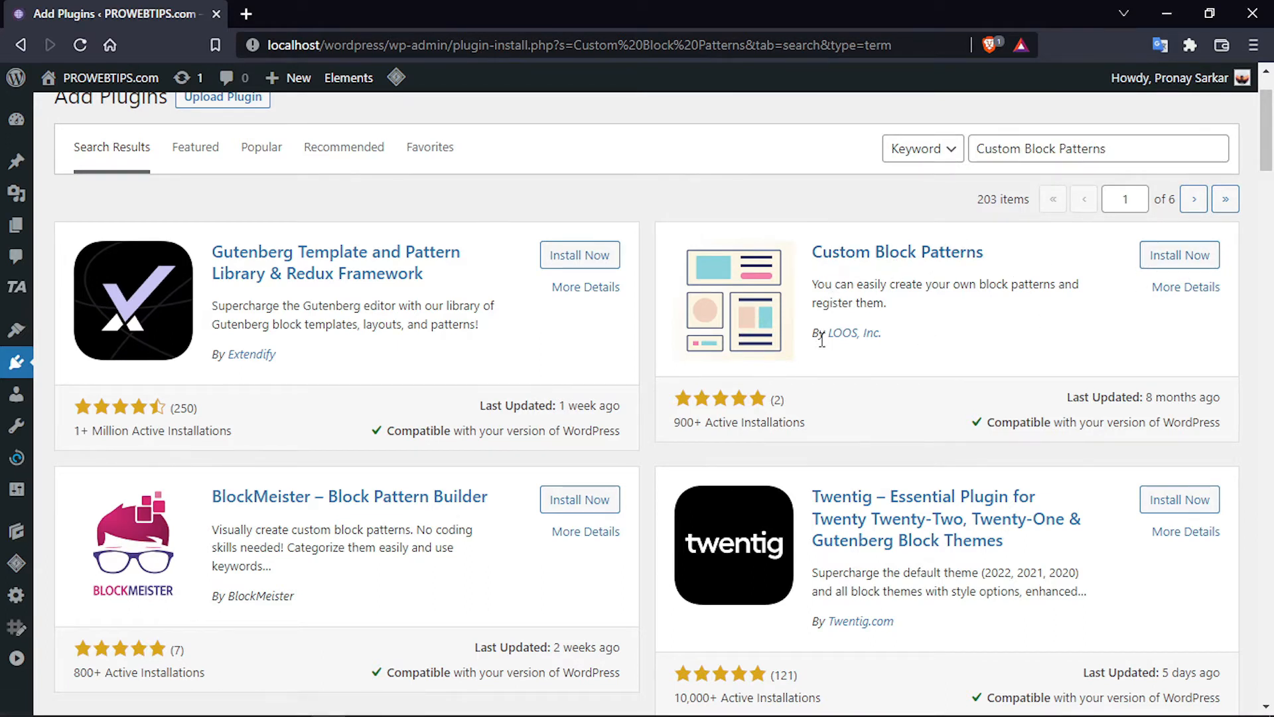
left_click(1163, 263)
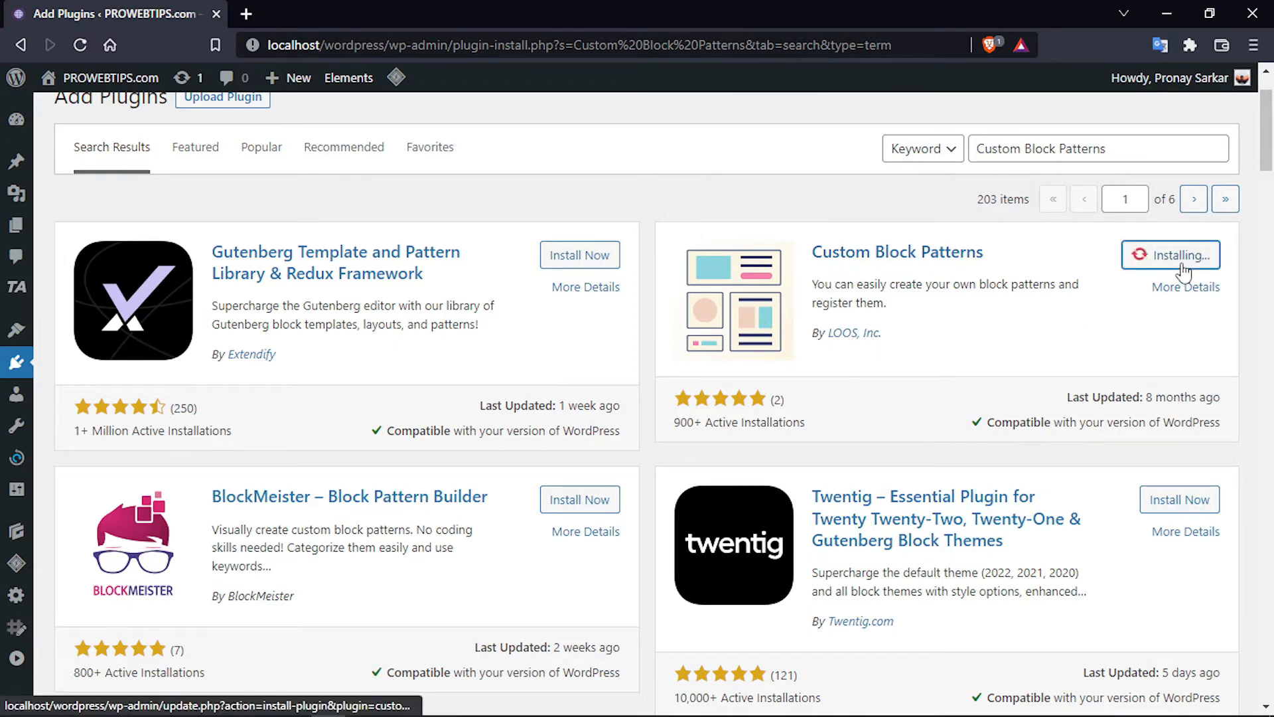
left_click(1200, 260)
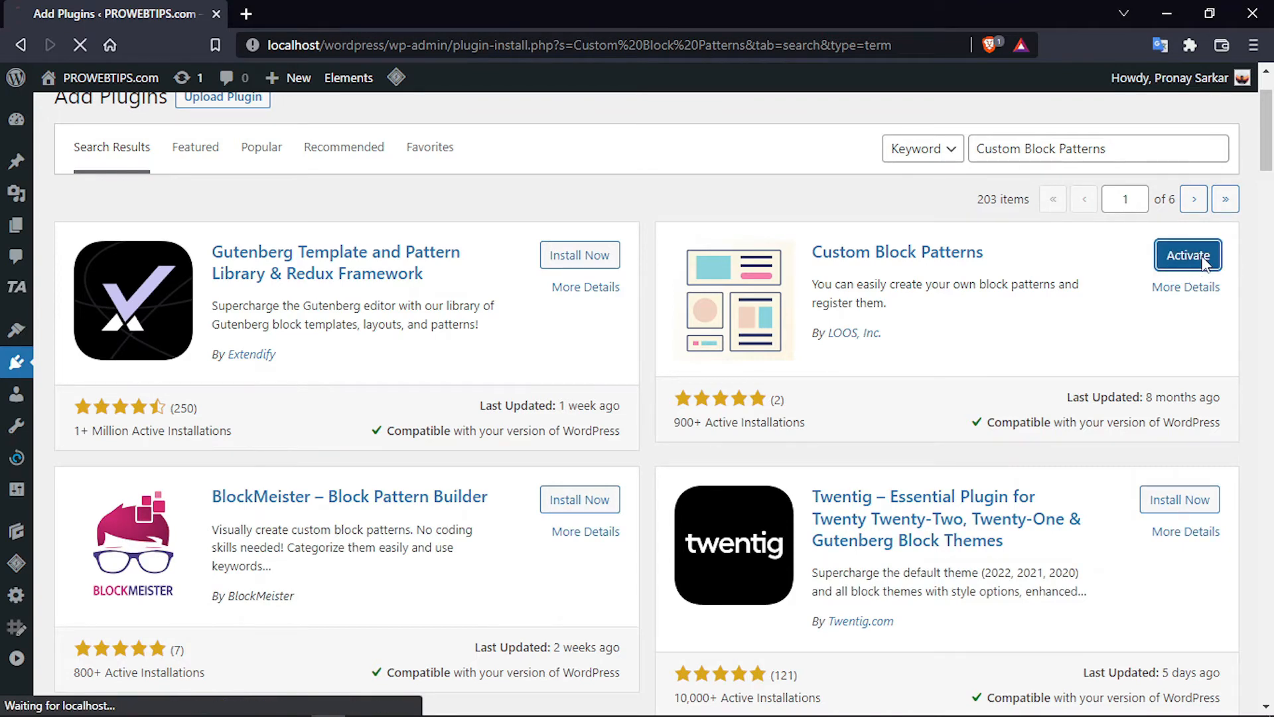
Create a new block pattern in the Block Patterns section and dismiss the block editor's welcome guide
scroll(232, 441, "down", 1)
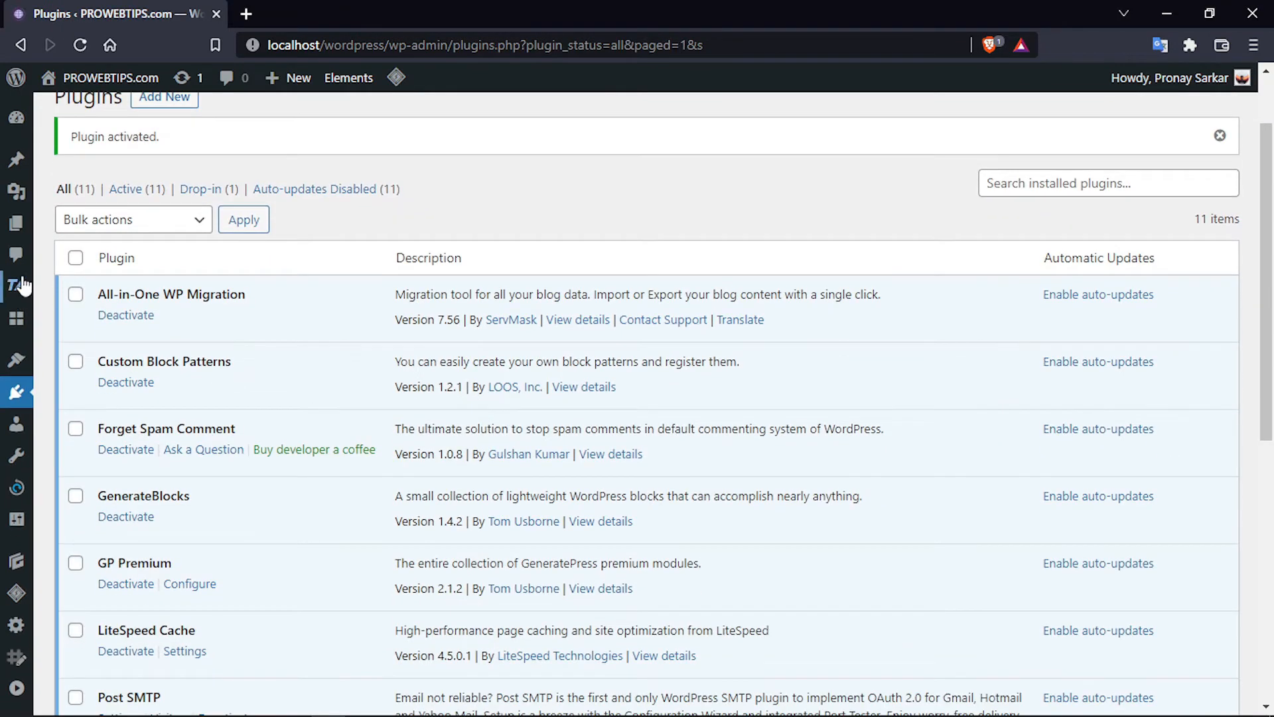
left_click(22, 323)
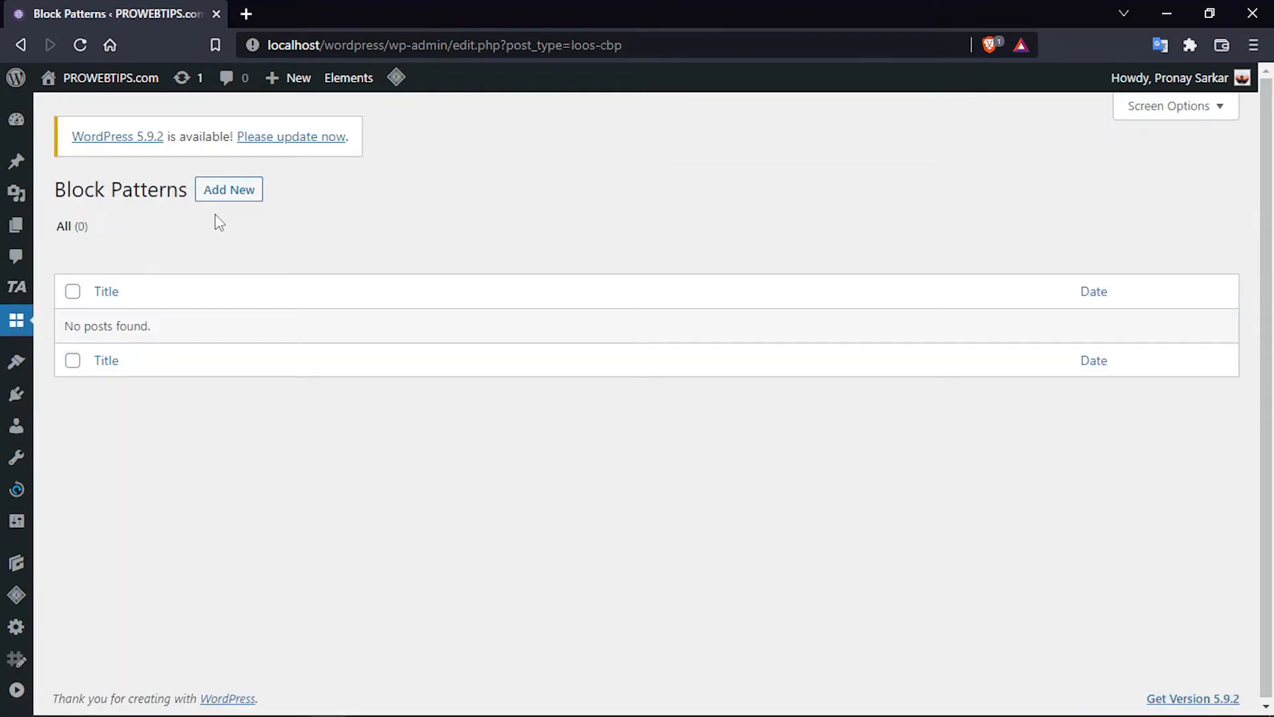
left_click(224, 198)
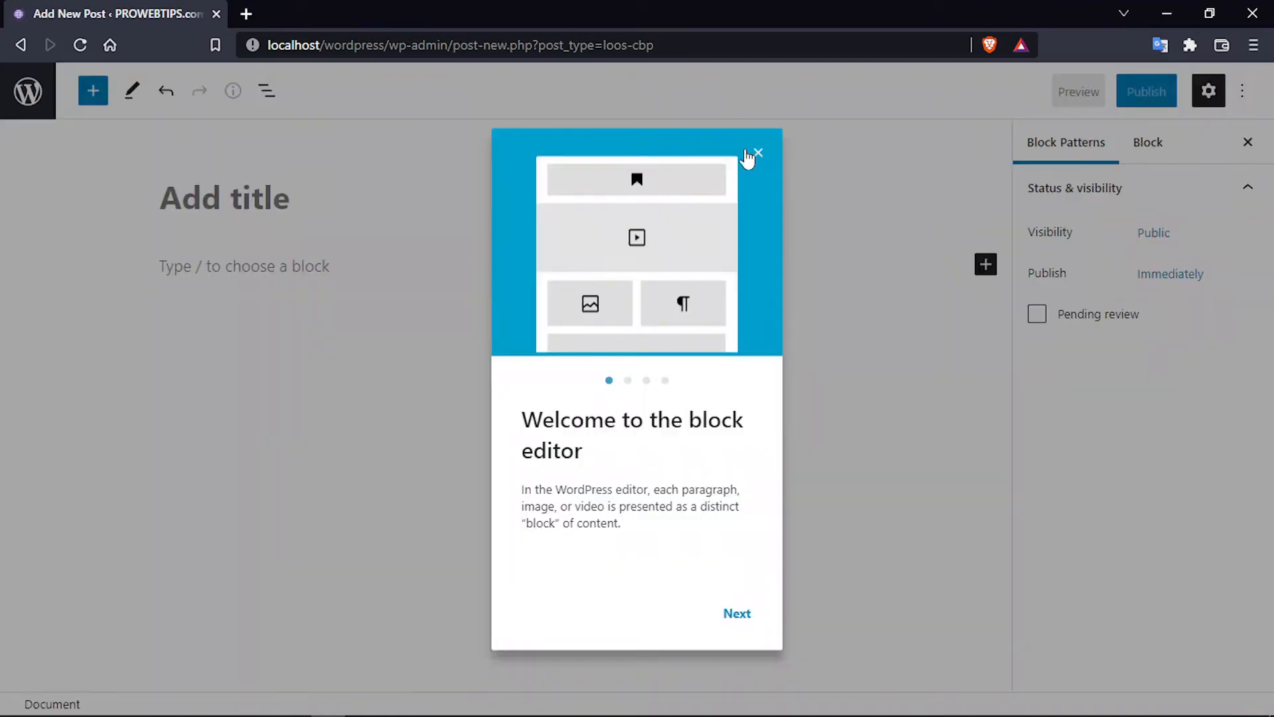
left_click(755, 154)
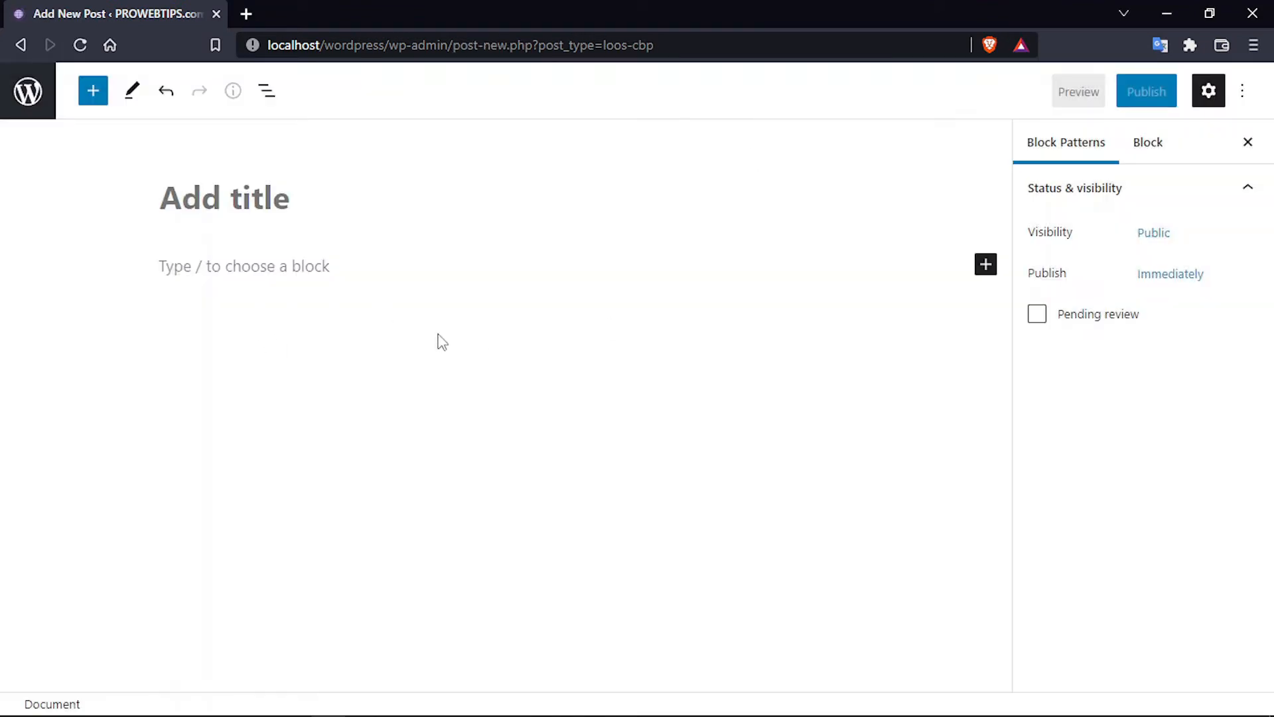
Title the new block pattern "Pros and Cons"
left_click(217, 266)
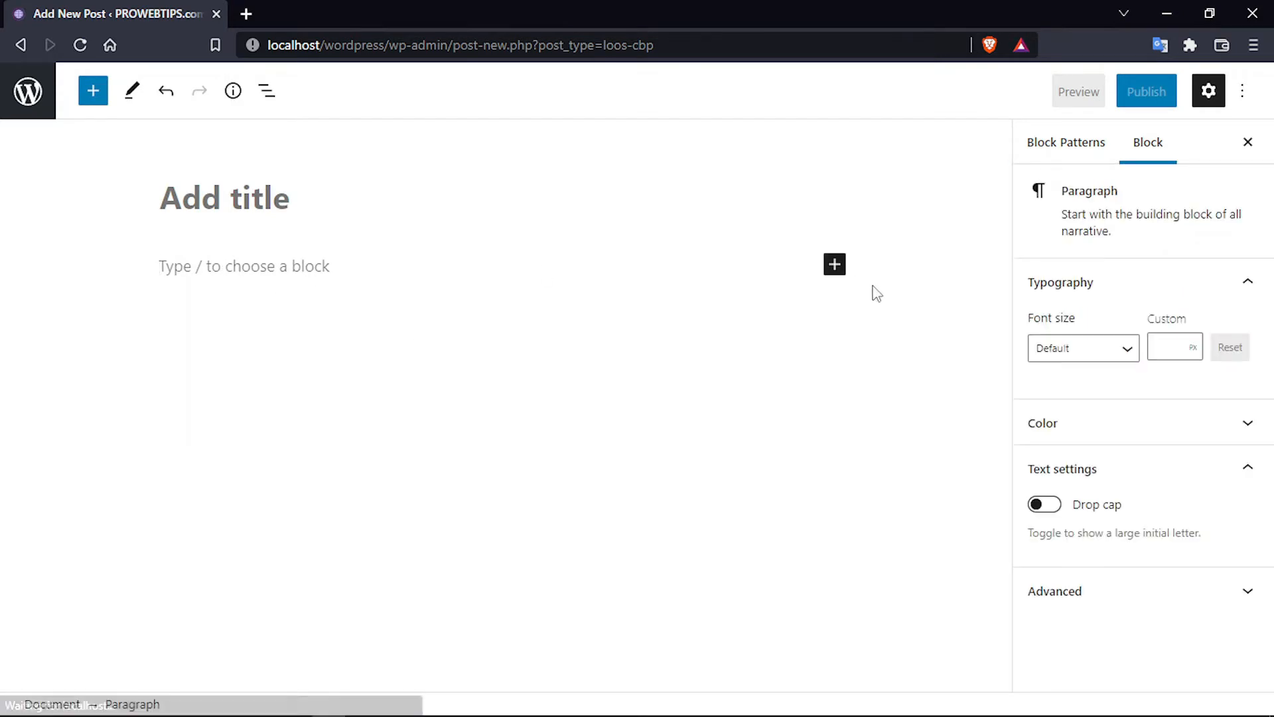
left_click(834, 265)
left_click(239, 201)
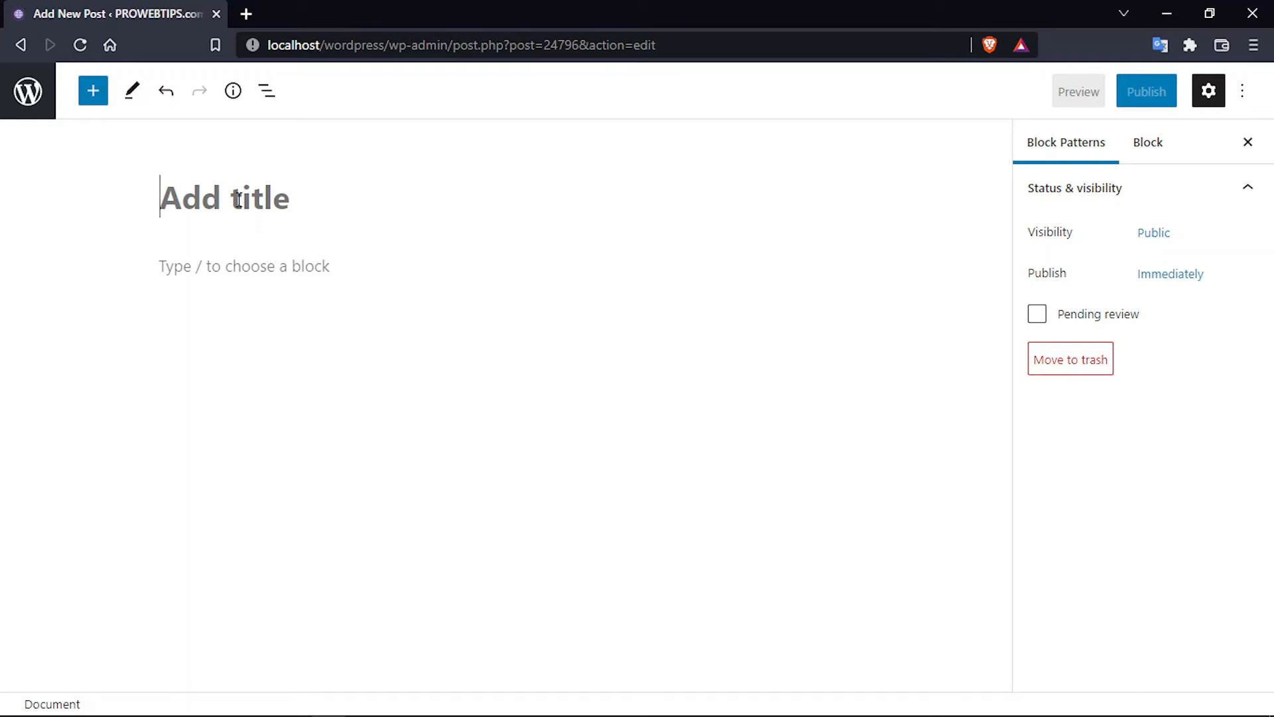
left_click(239, 199)
type("P")
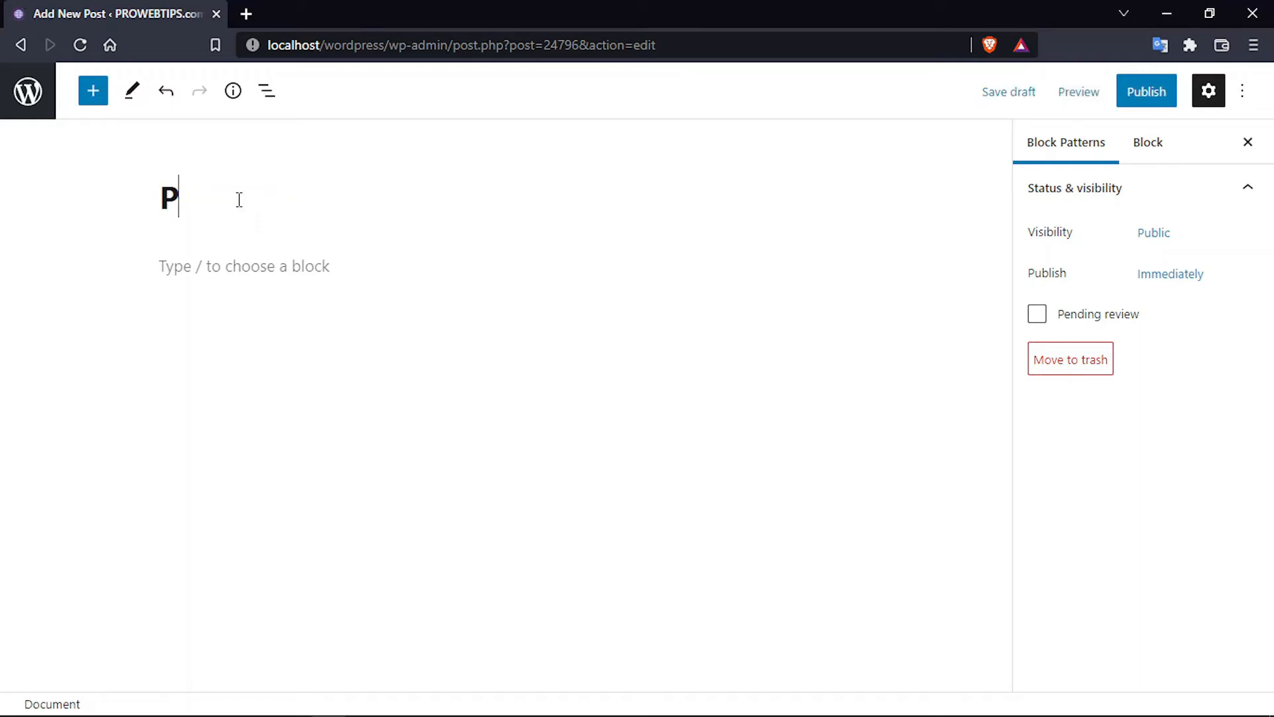
type("ros and Cons")
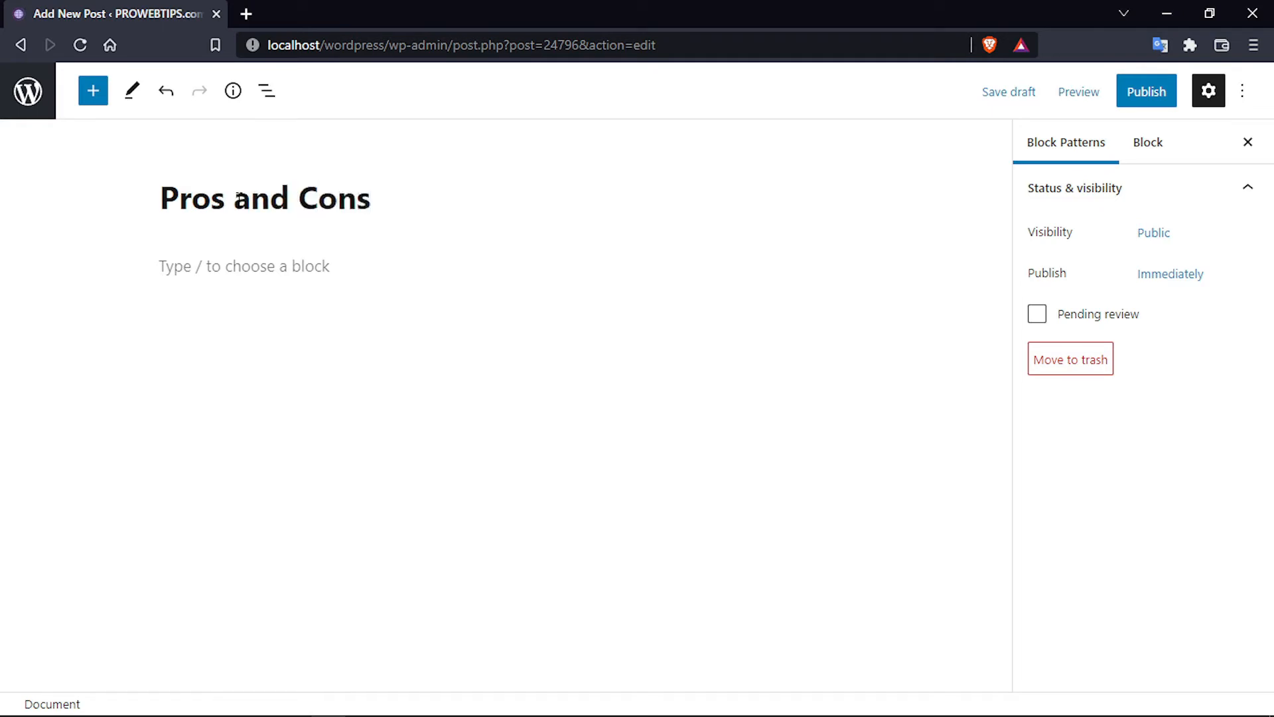
Insert a Columns block with the 50 / 50 variation below the pattern title
left_click(264, 265)
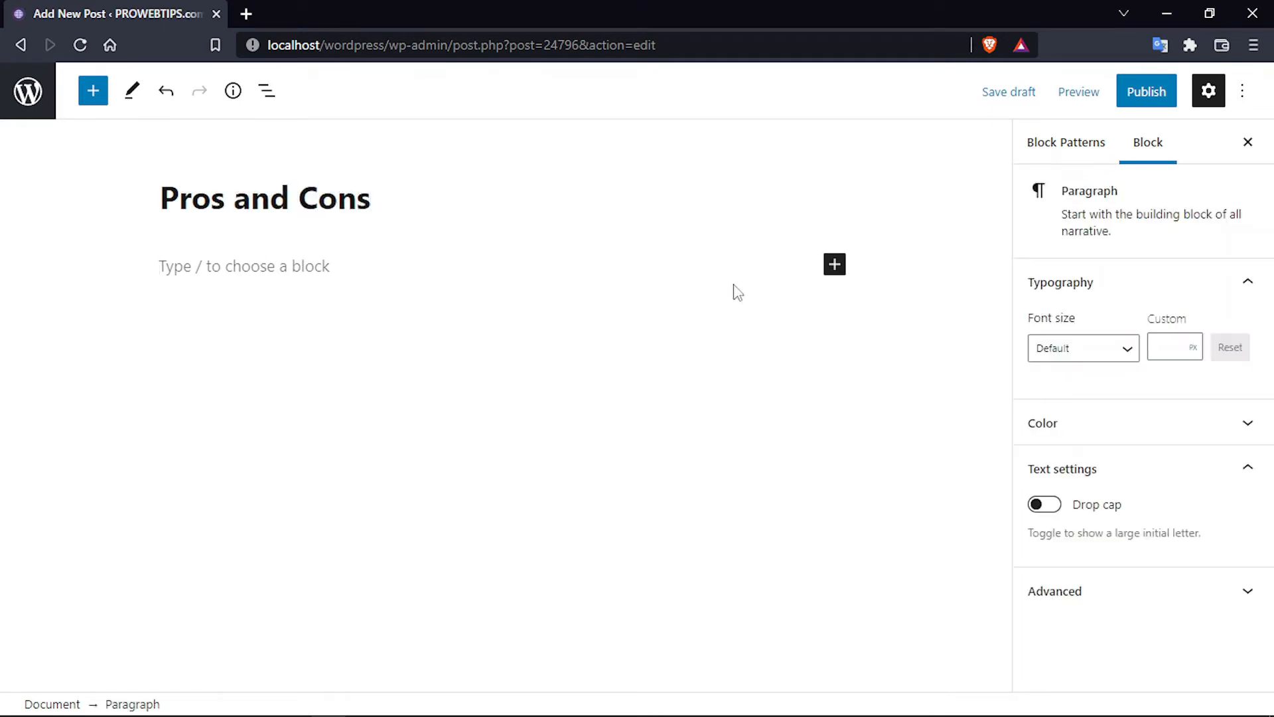
left_click(834, 265)
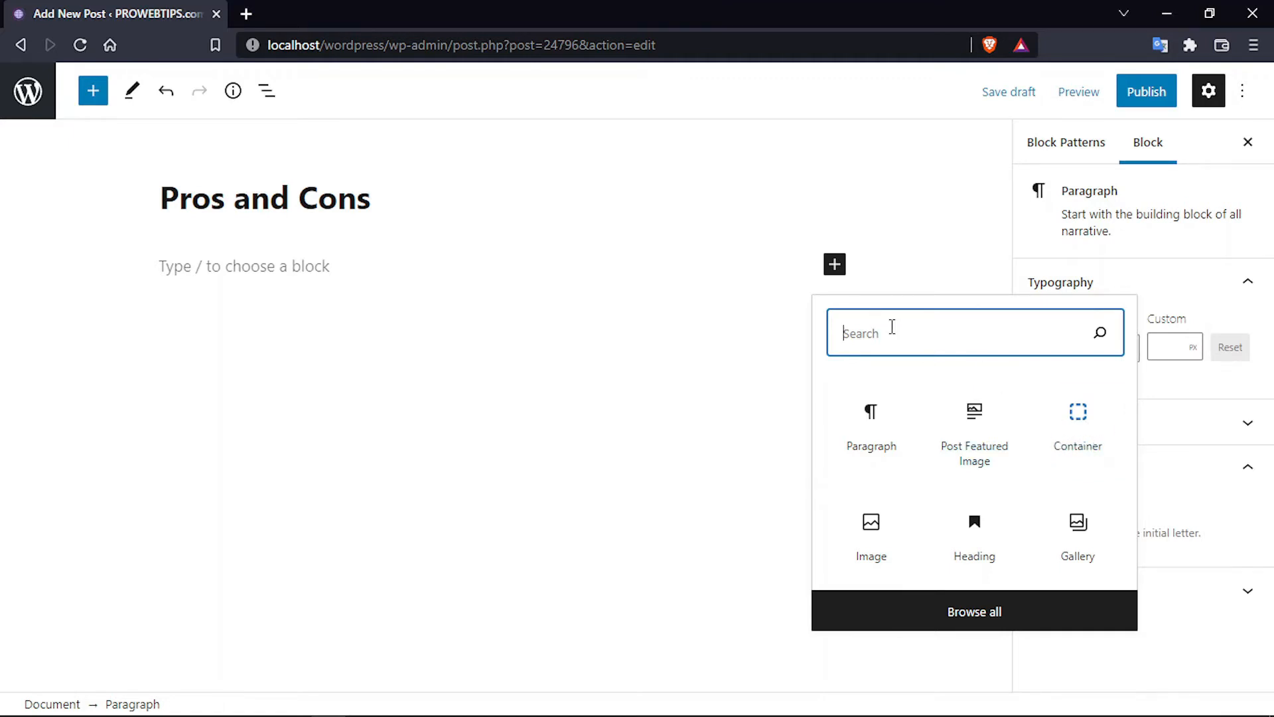
left_click(941, 605)
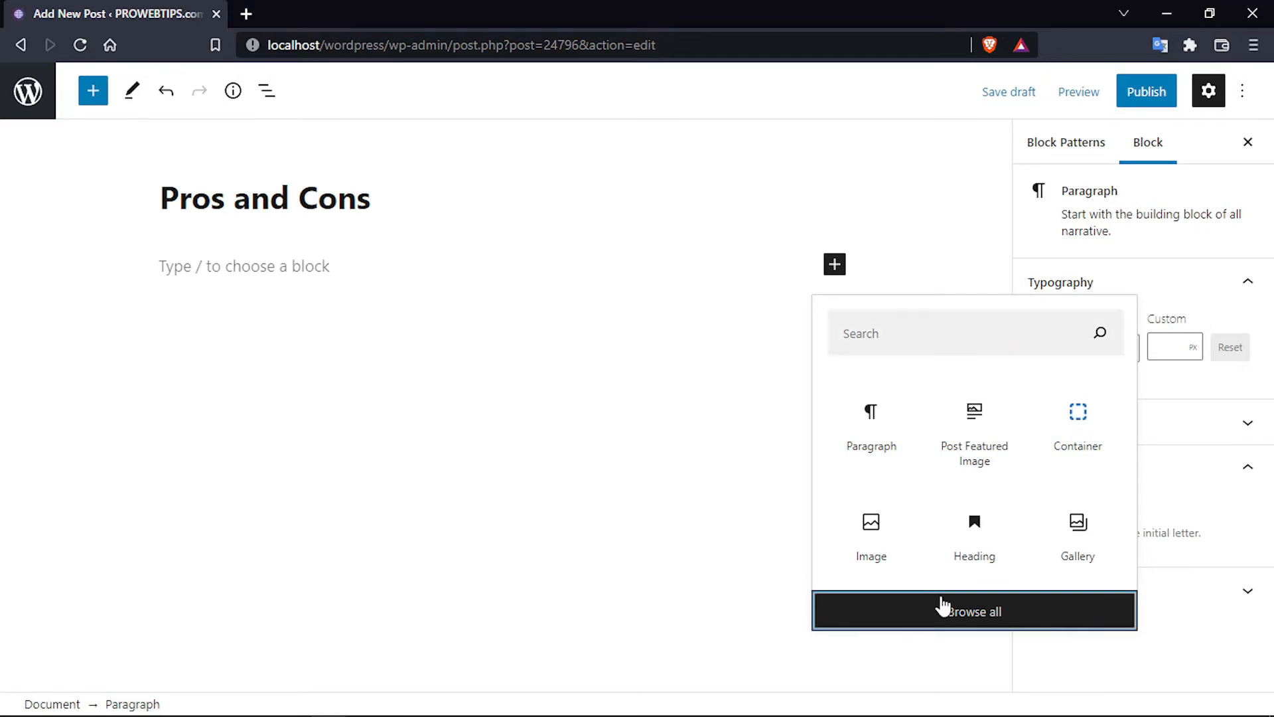
scroll(139, 549, "down", 10)
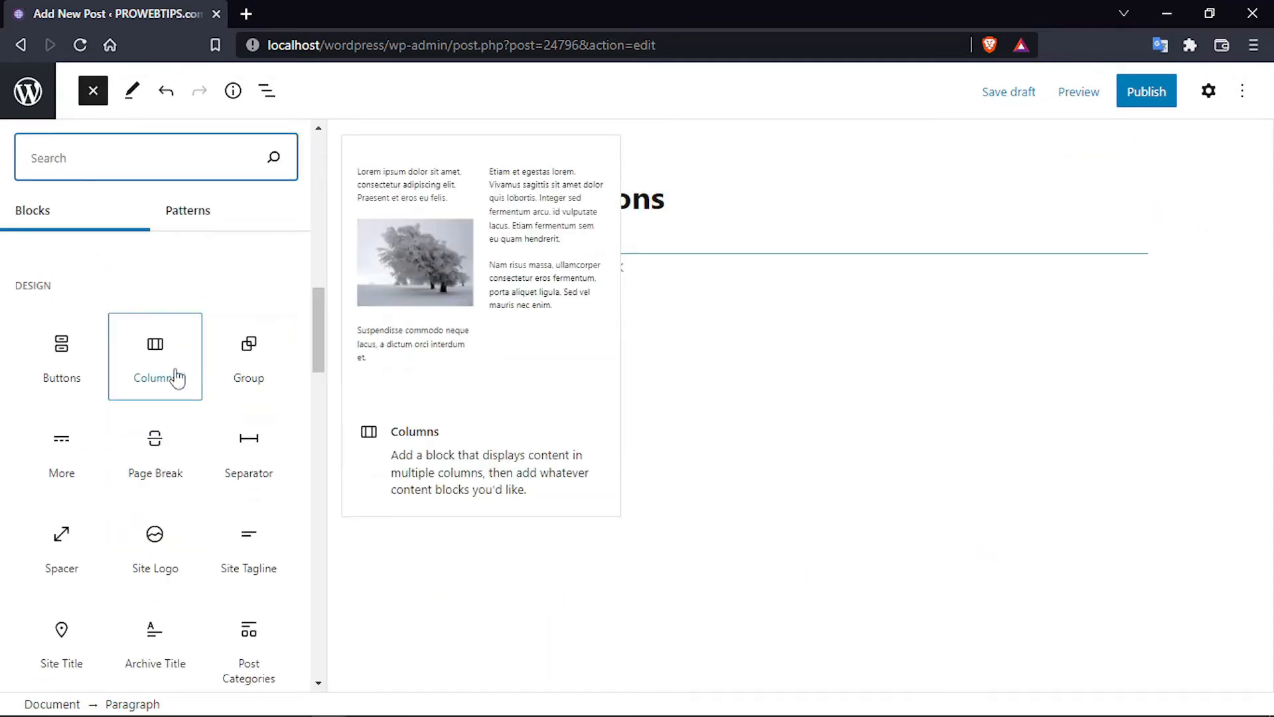
left_click(180, 375)
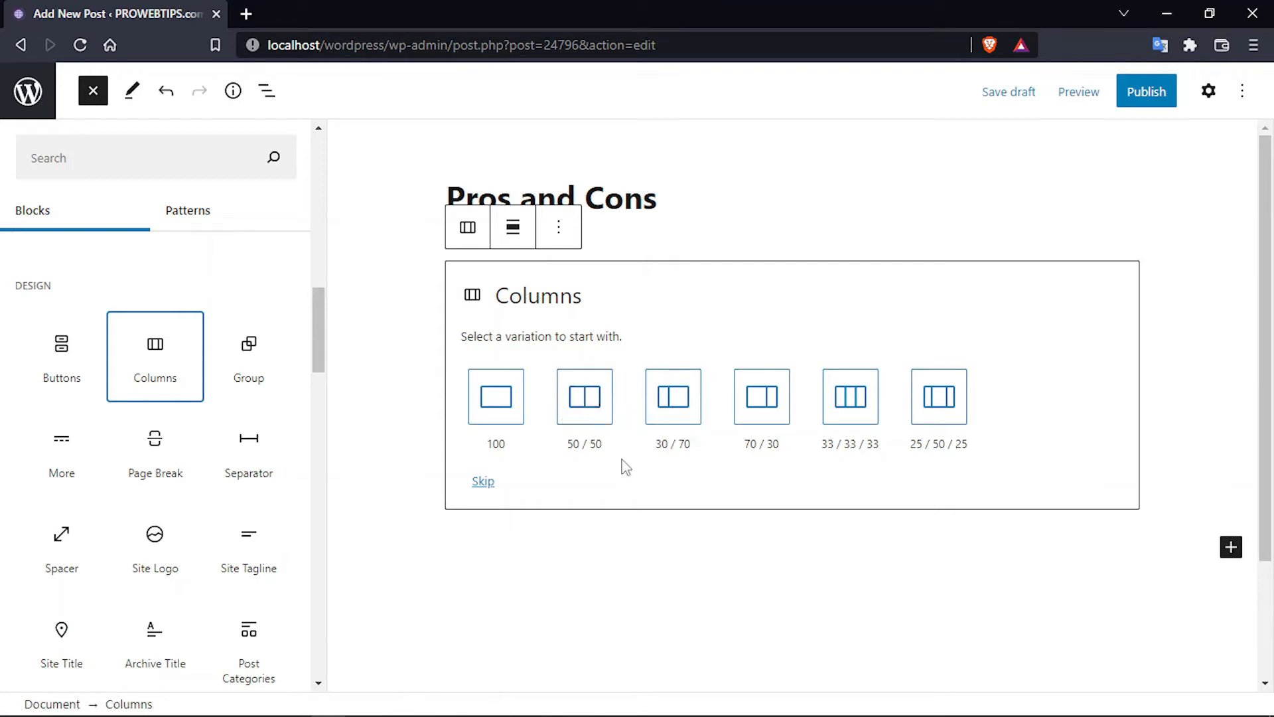
left_click(578, 406)
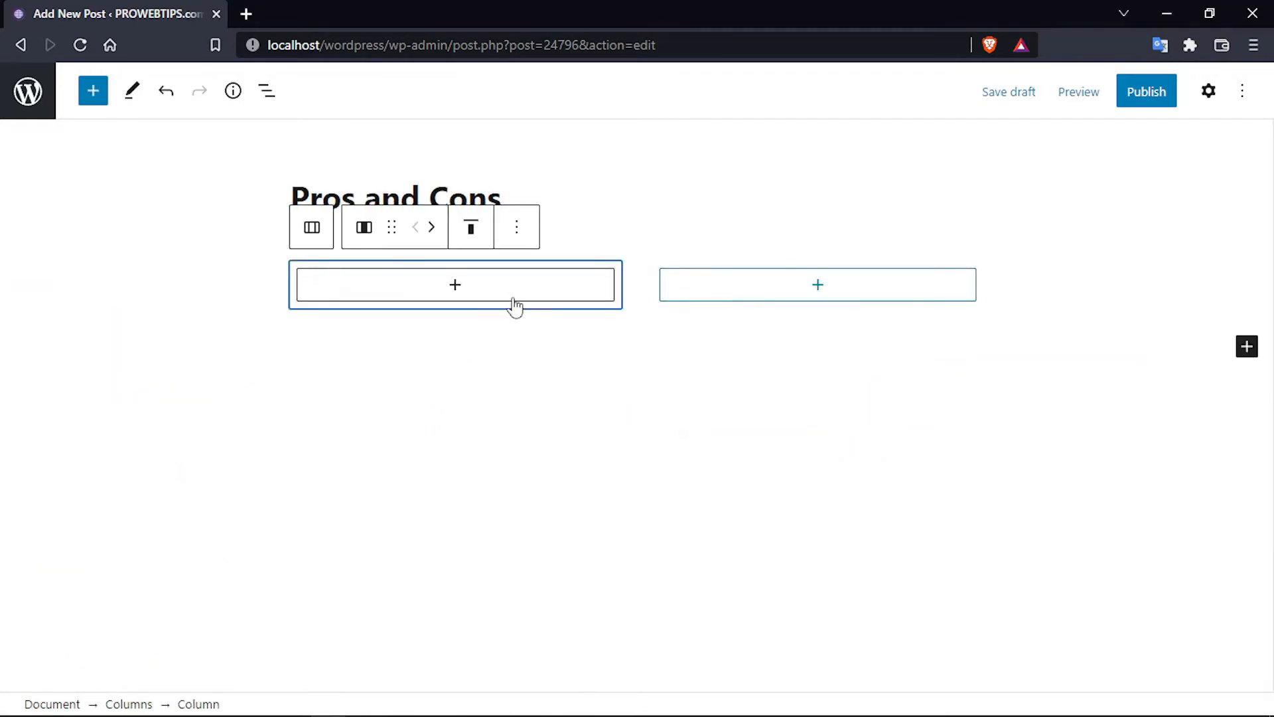
Add a Heading block reading "PROs" to the first column
left_click(468, 296)
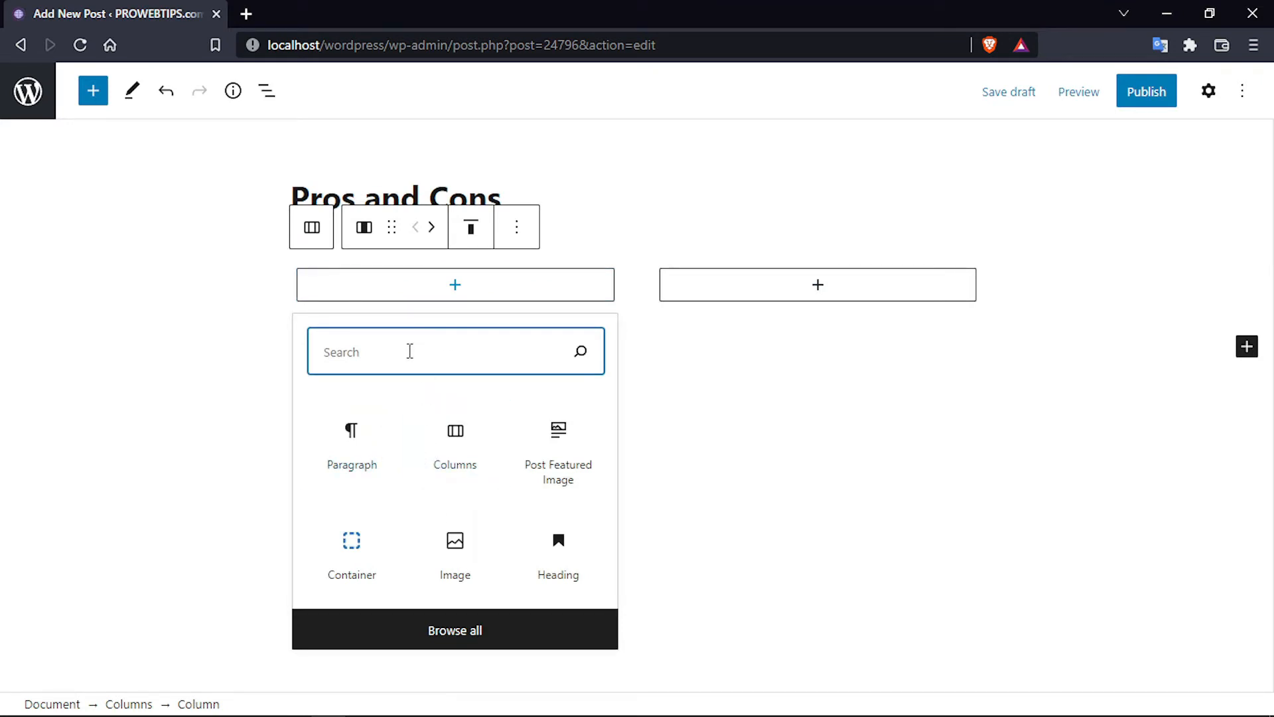
type("head")
key("Return")
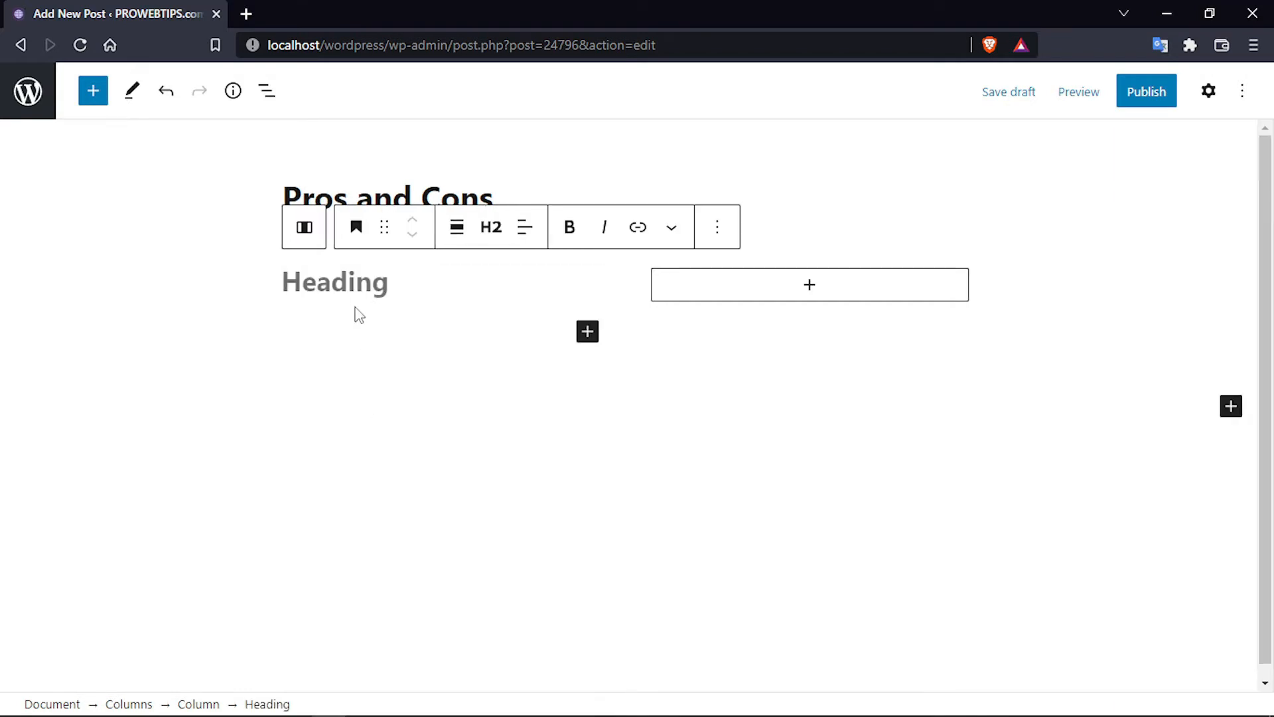
type("Pros")
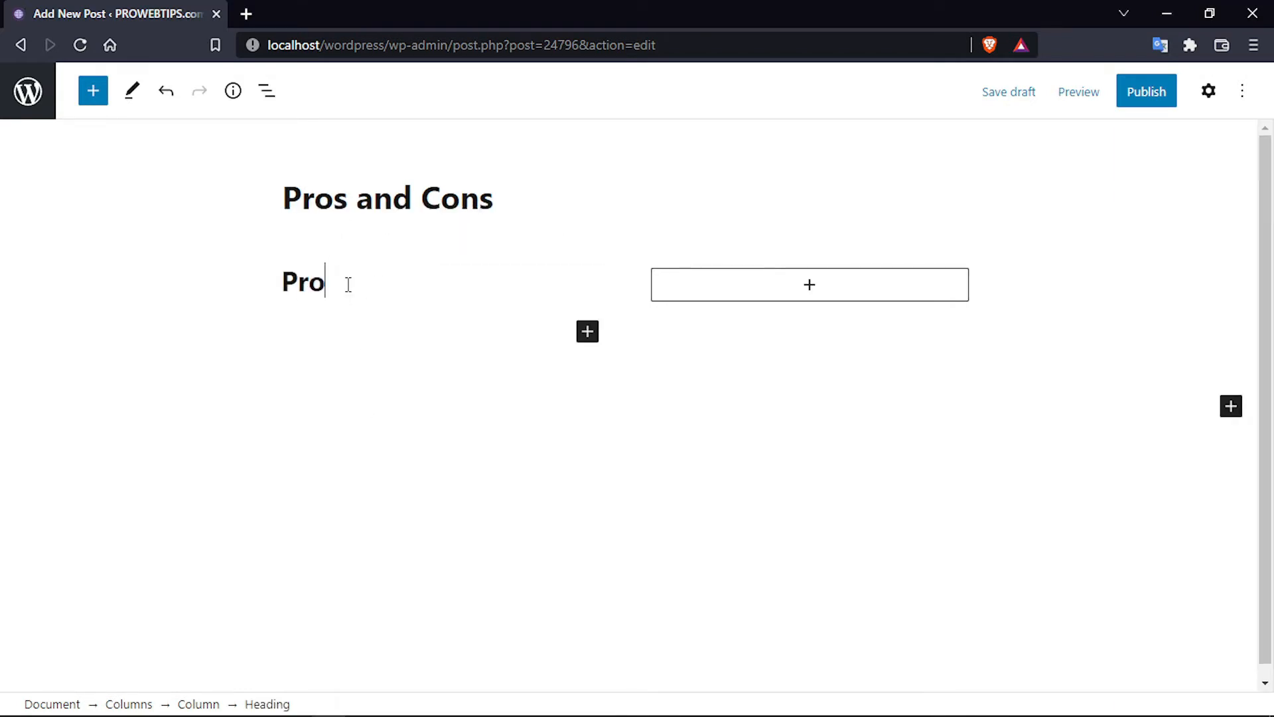
key("BackSpace")
key("BackSpace")
key("BackSpace")
type("ROs")
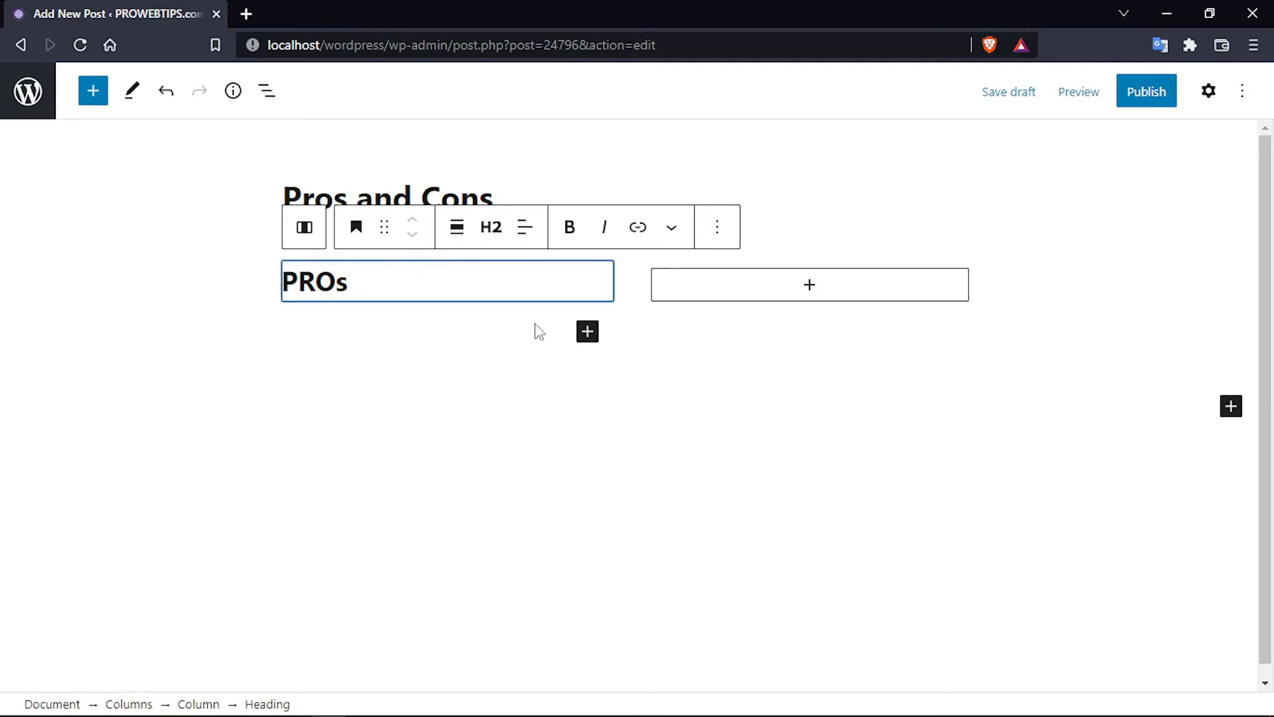
Add a Heading block reading "CONs" to the second column
left_click(803, 284)
left_click(812, 431)
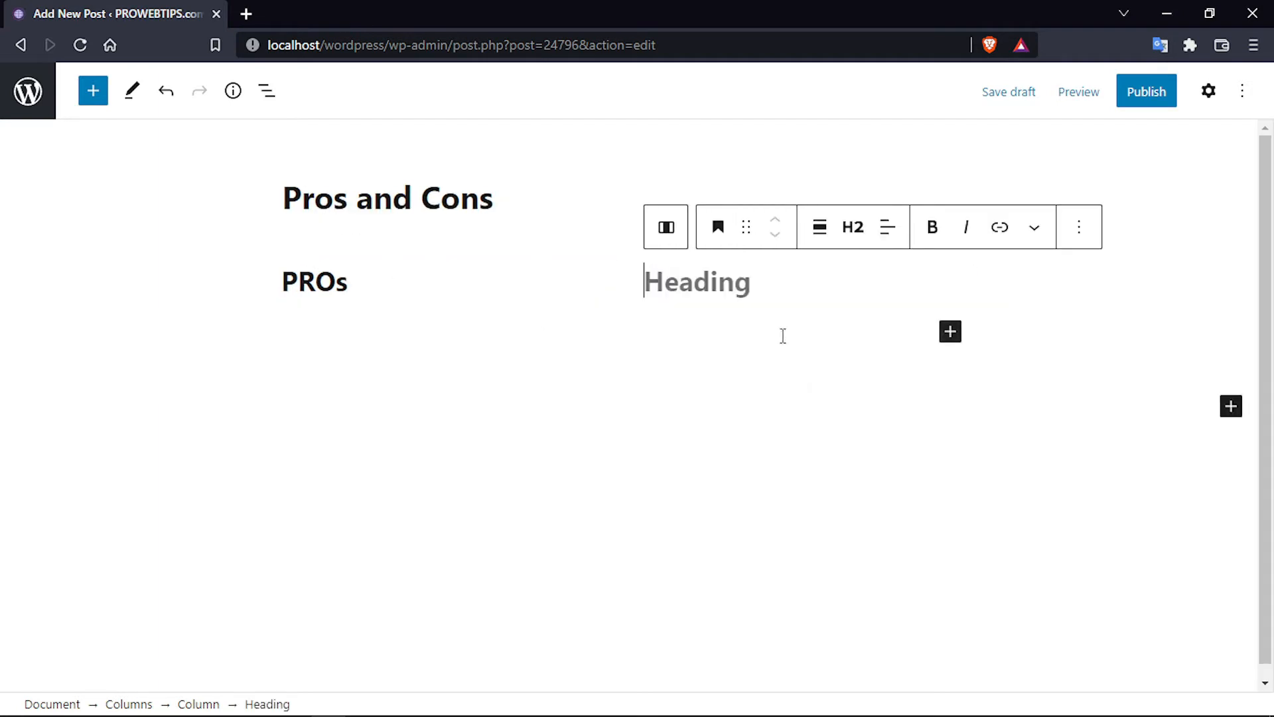
type("CONs")
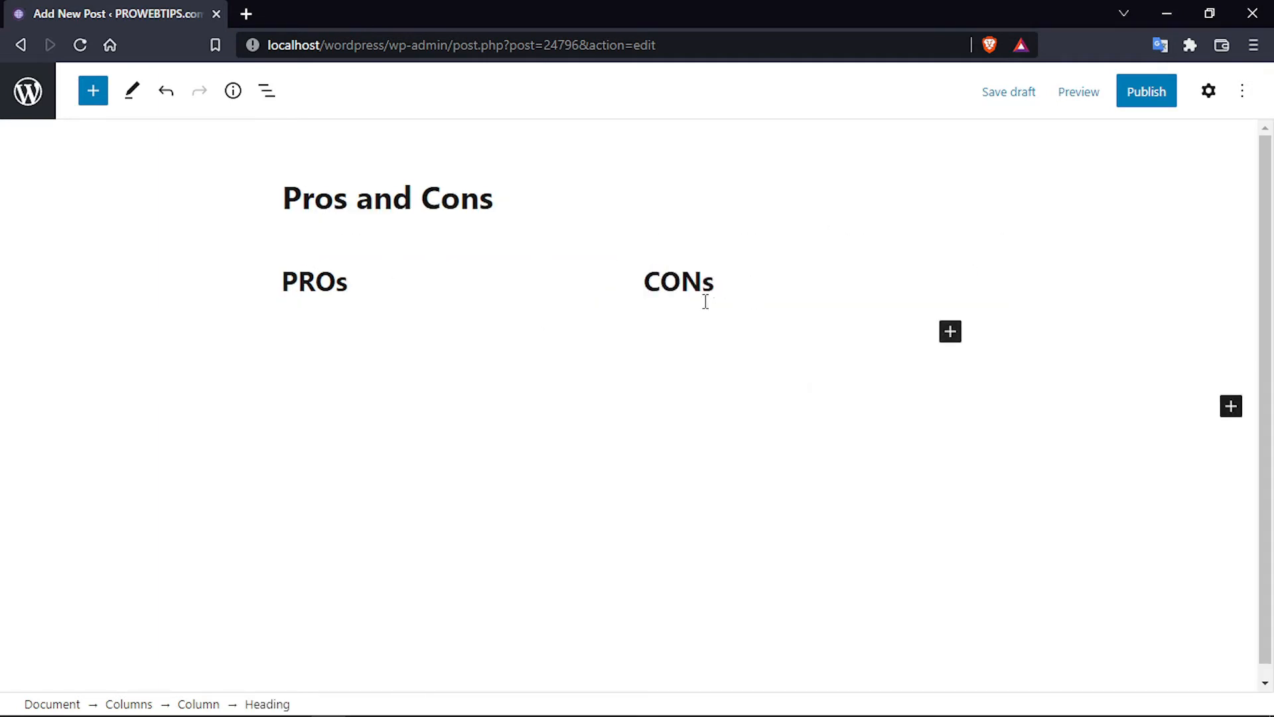
Add a bulleted list under the PROs heading with the item "Good things of the product"
left_click(515, 327)
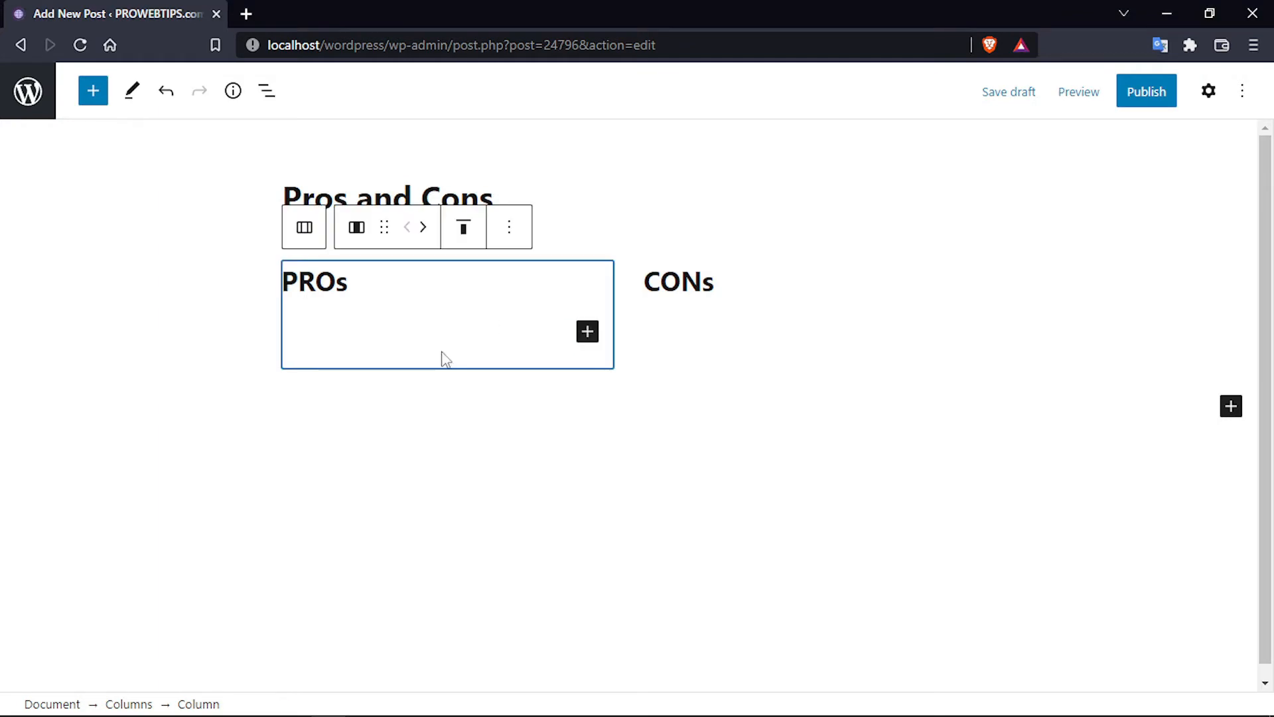
left_click(587, 331)
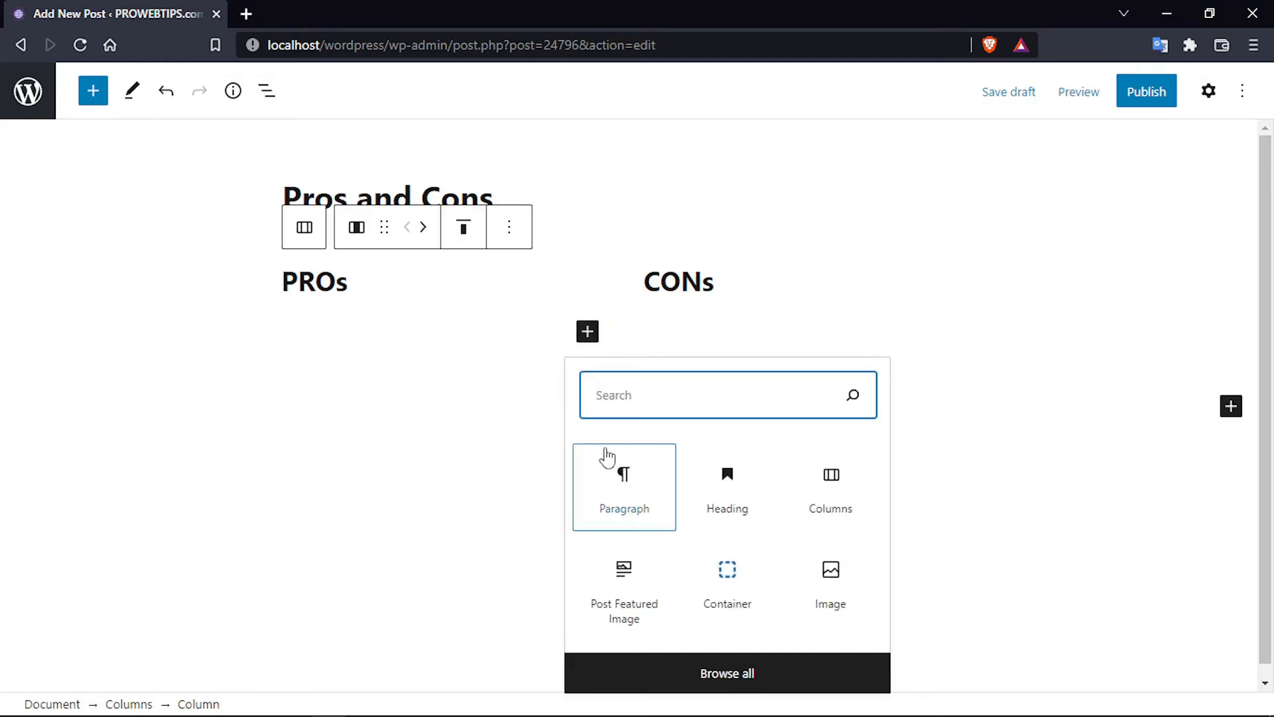
left_click(624, 484)
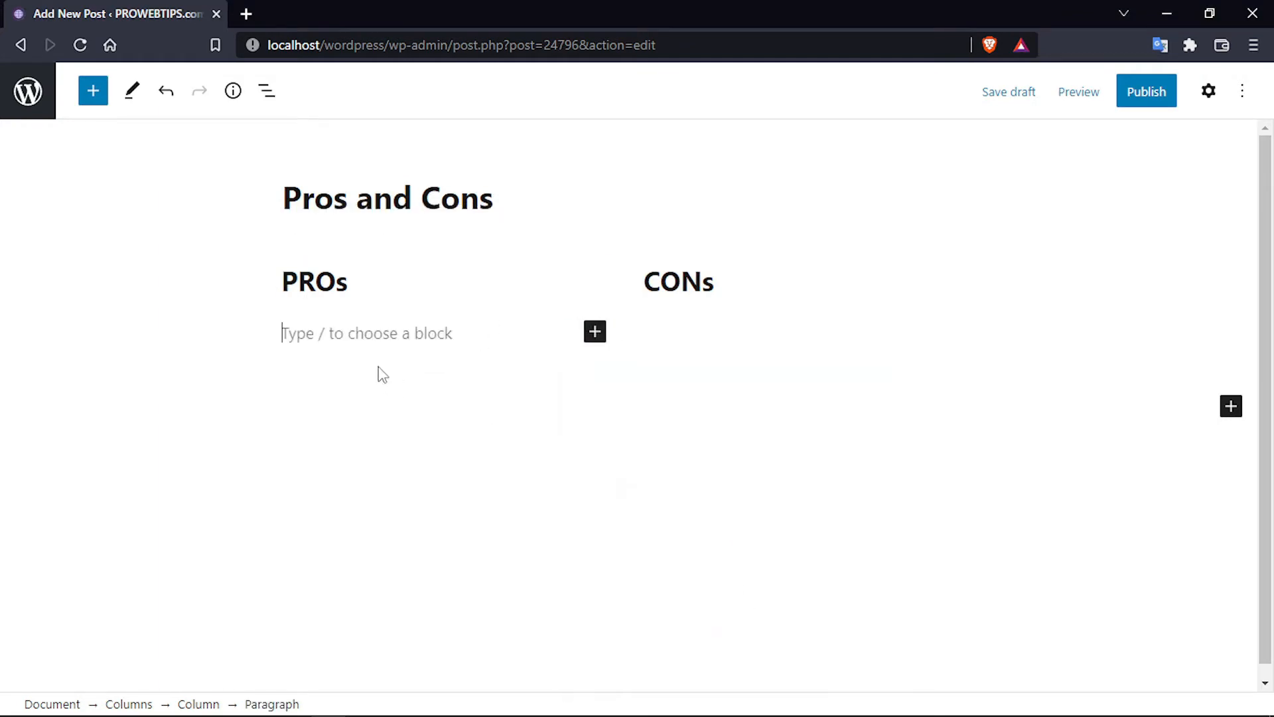
left_click(344, 339)
type("/list")
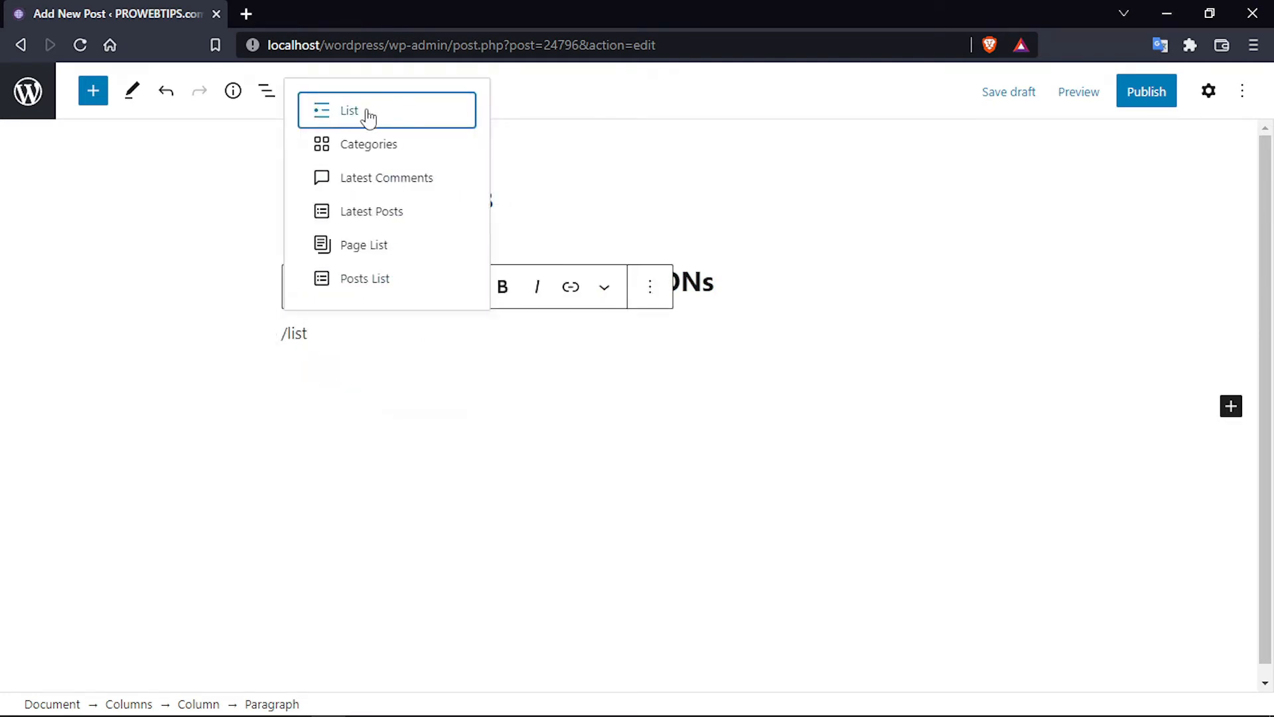
left_click(367, 115)
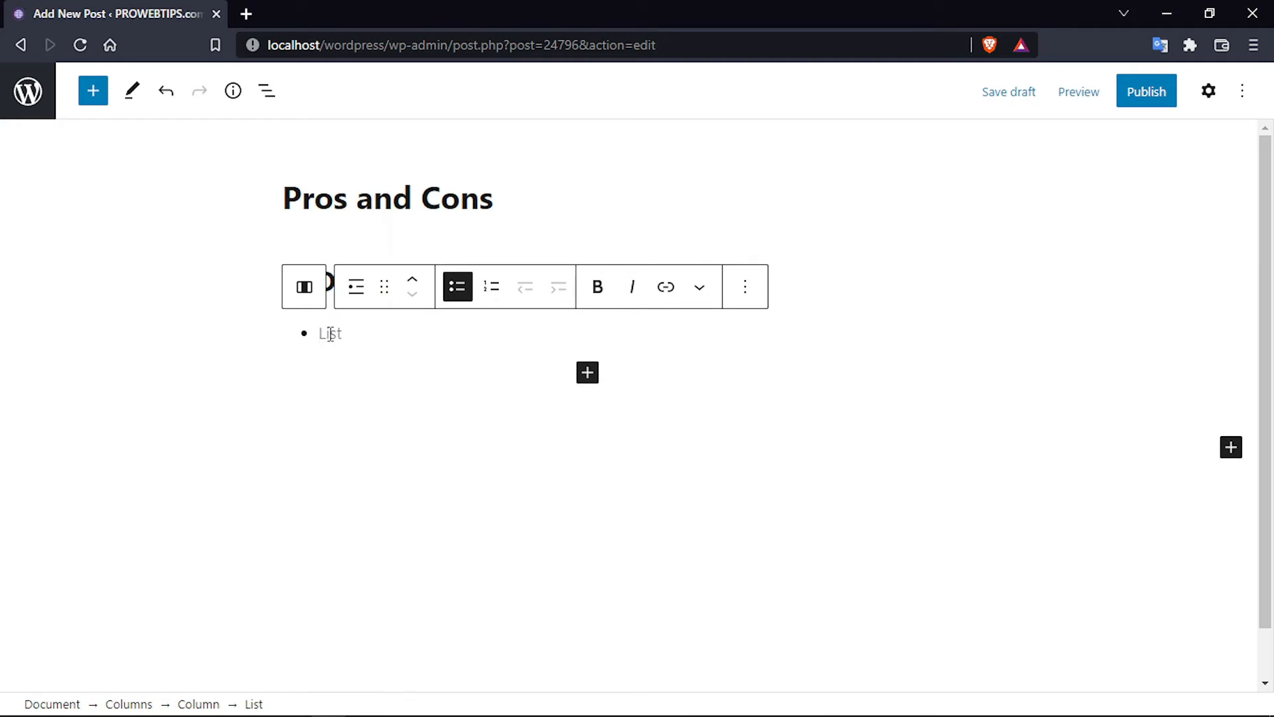
type("De")
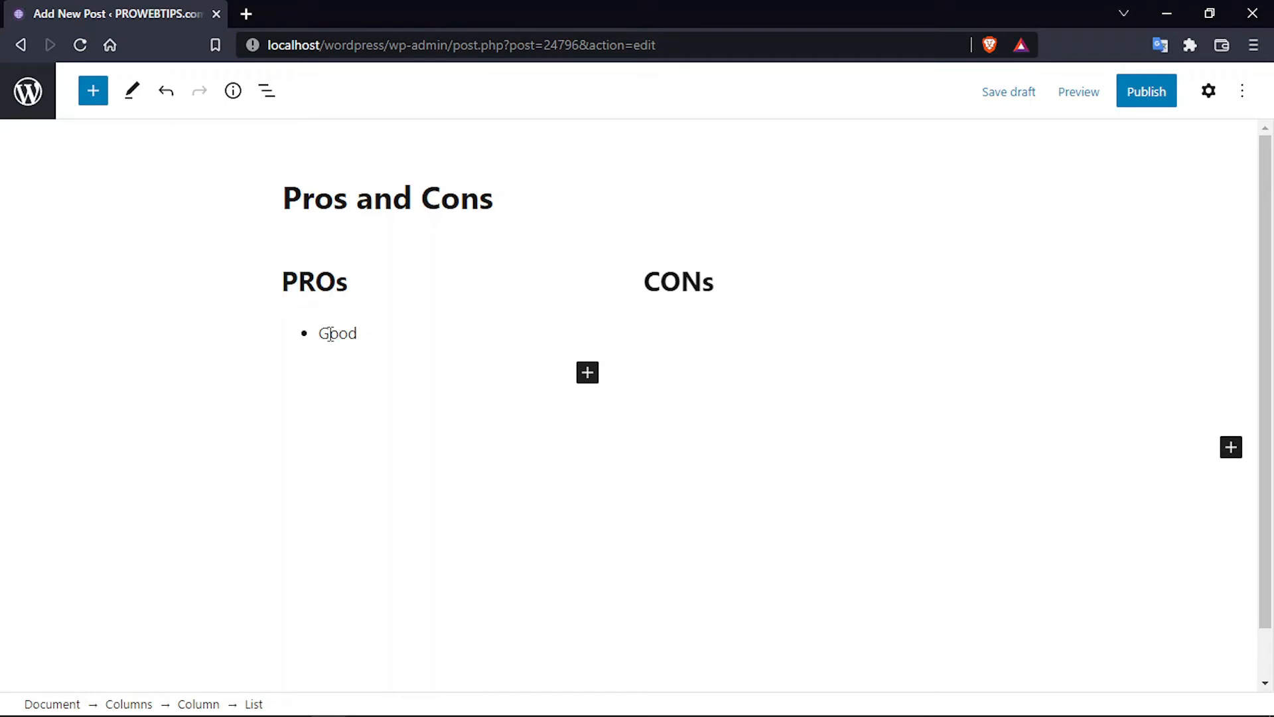
type("s")
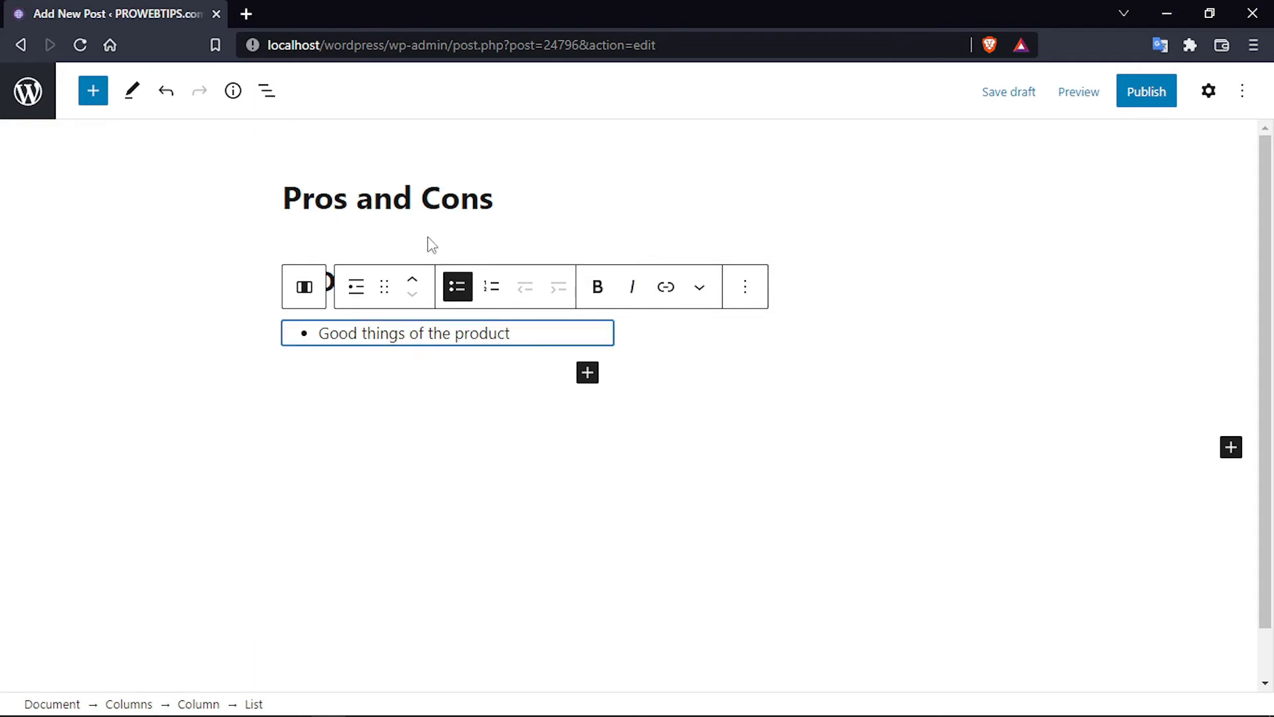
left_click(530, 330)
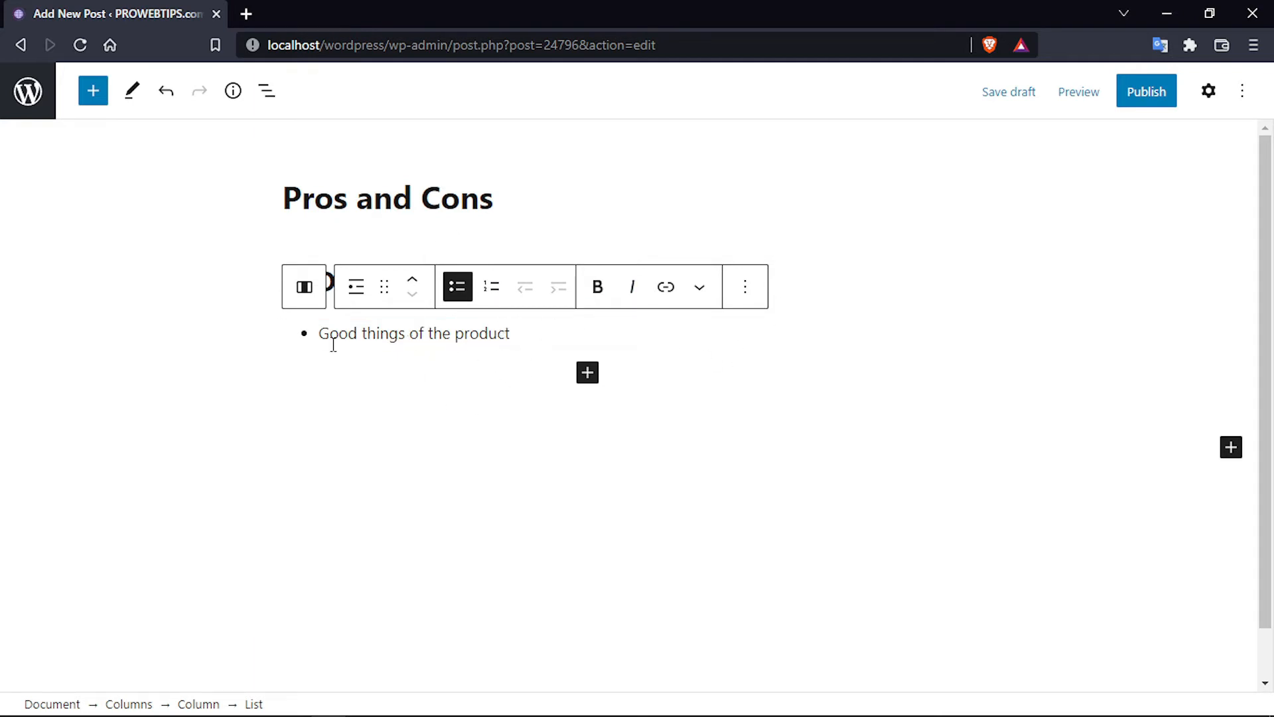
Add a bulleted list under the CONs heading with the item "Bad things of the product"
left_click(587, 373)
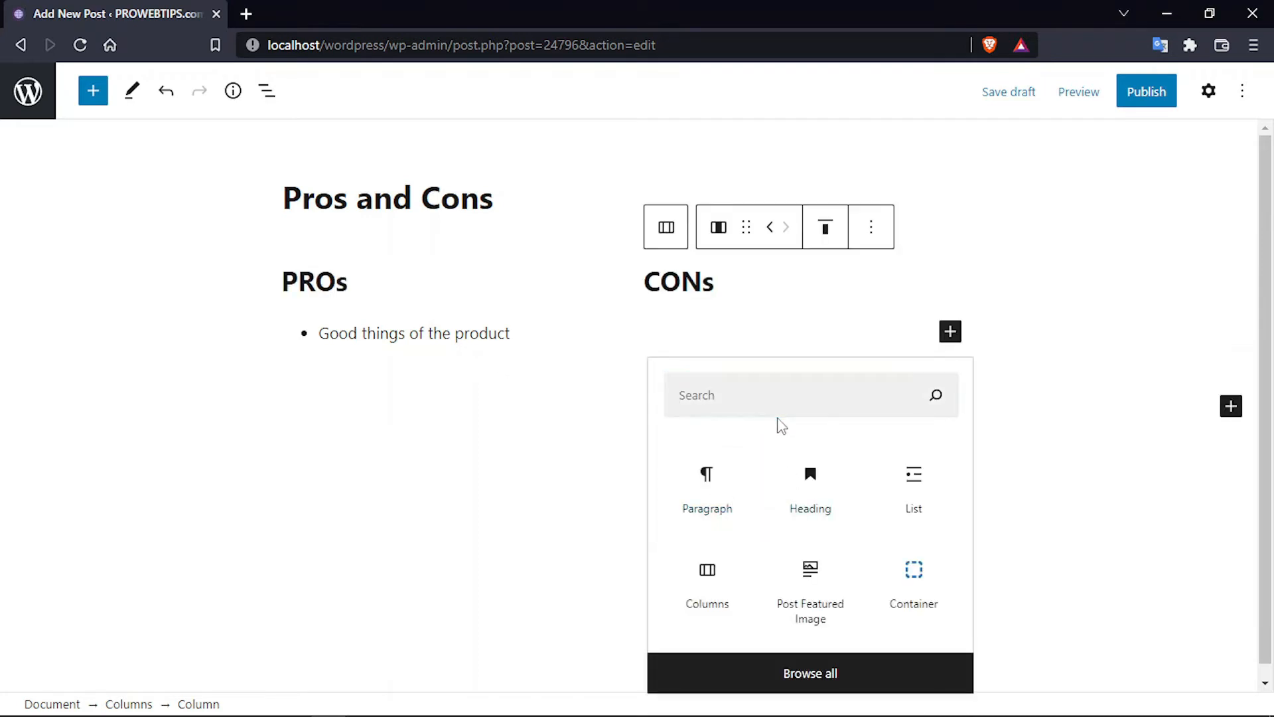
left_click(775, 392)
type("/lis")
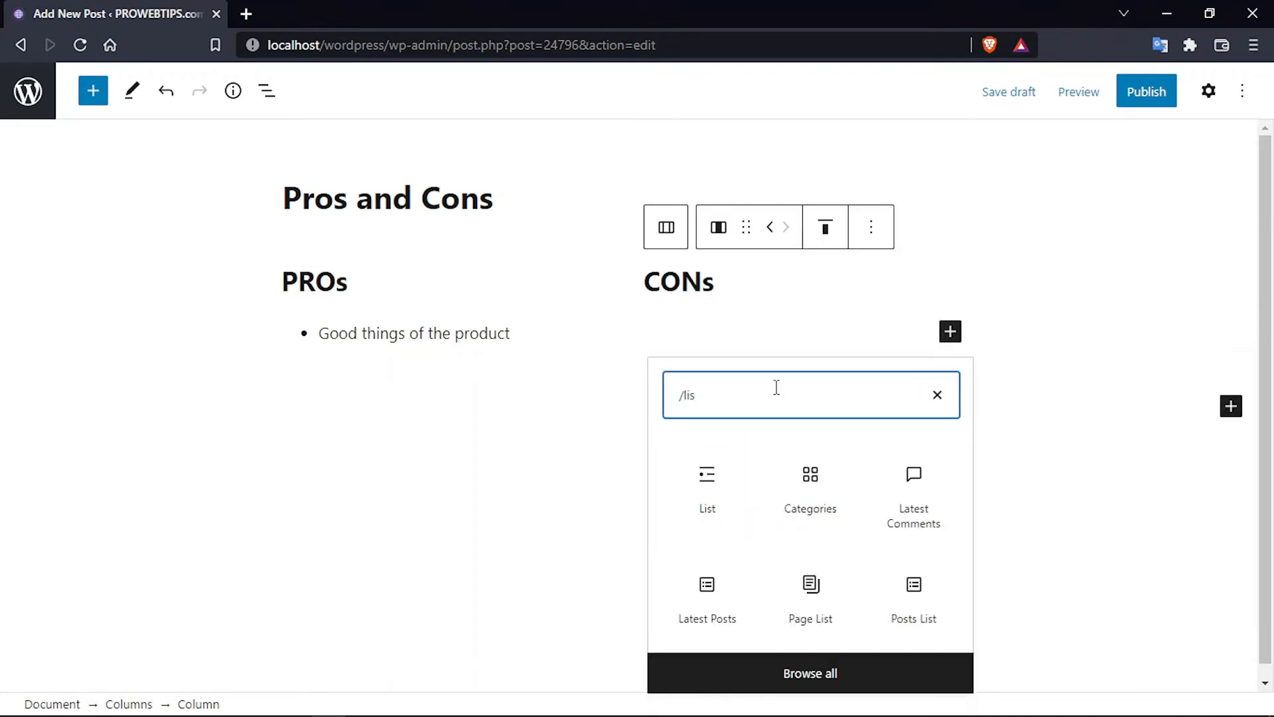
left_click(698, 497)
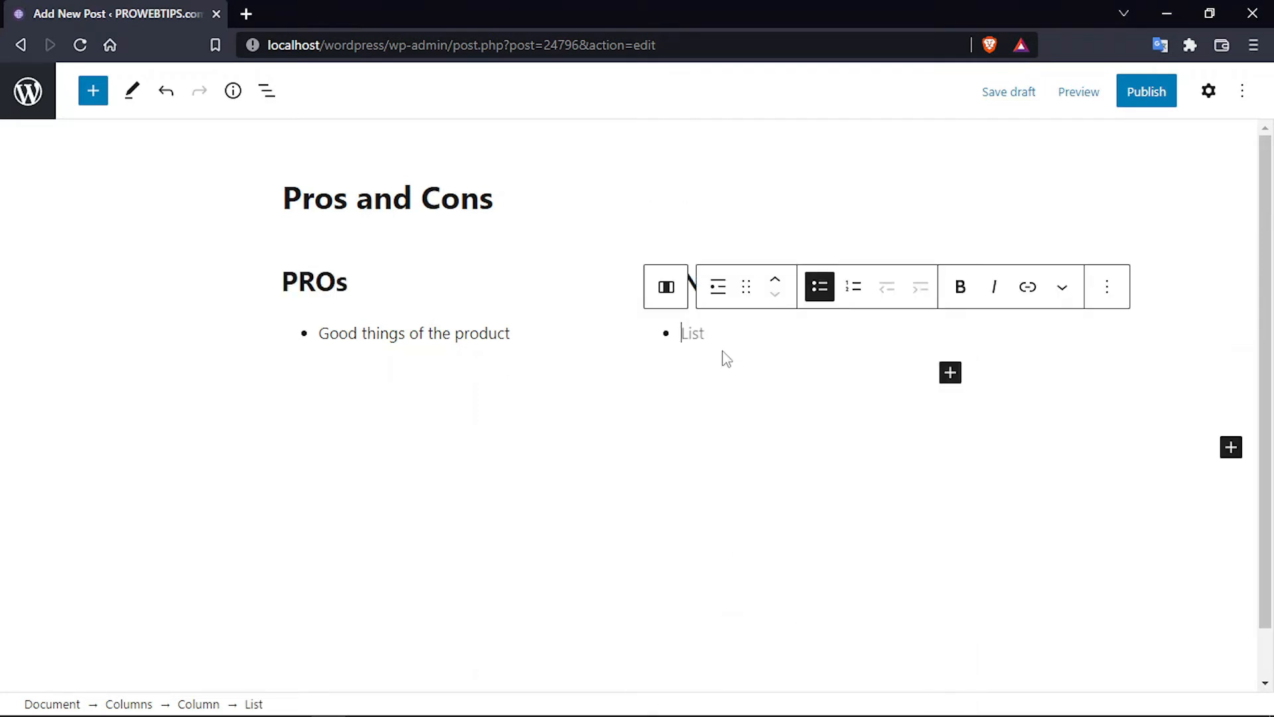
type("Bad things o")
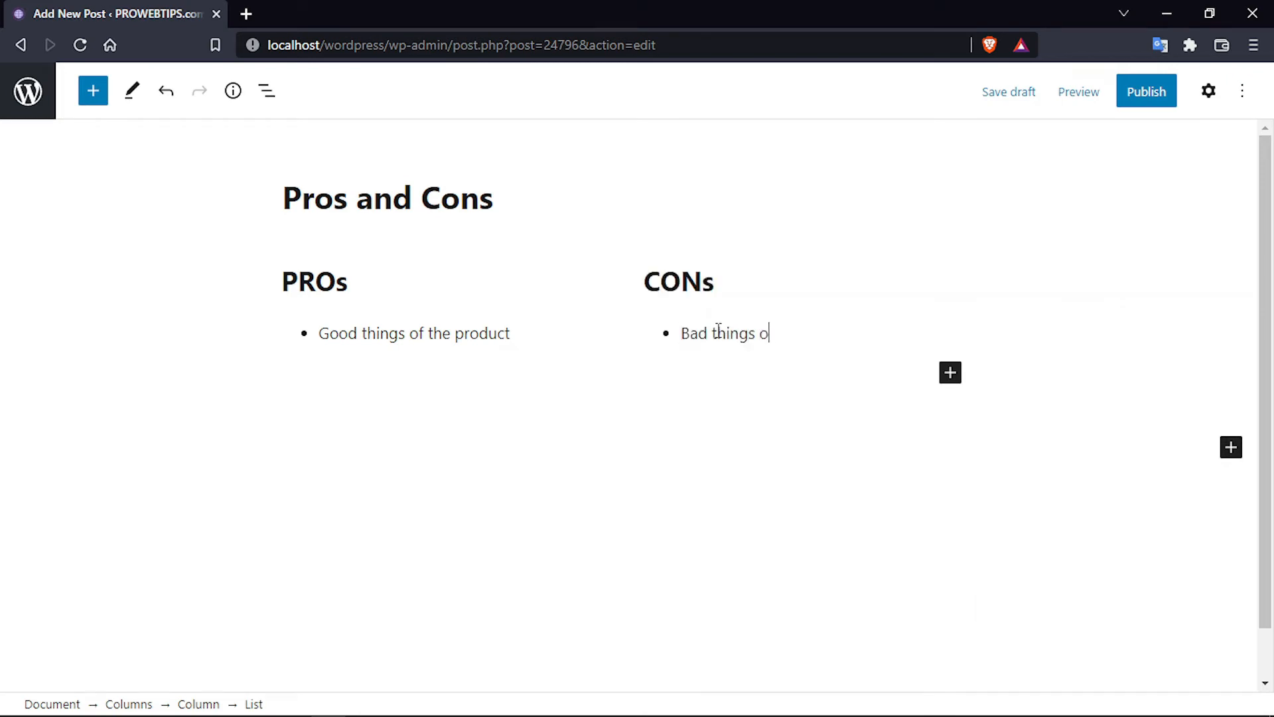
type("duct")
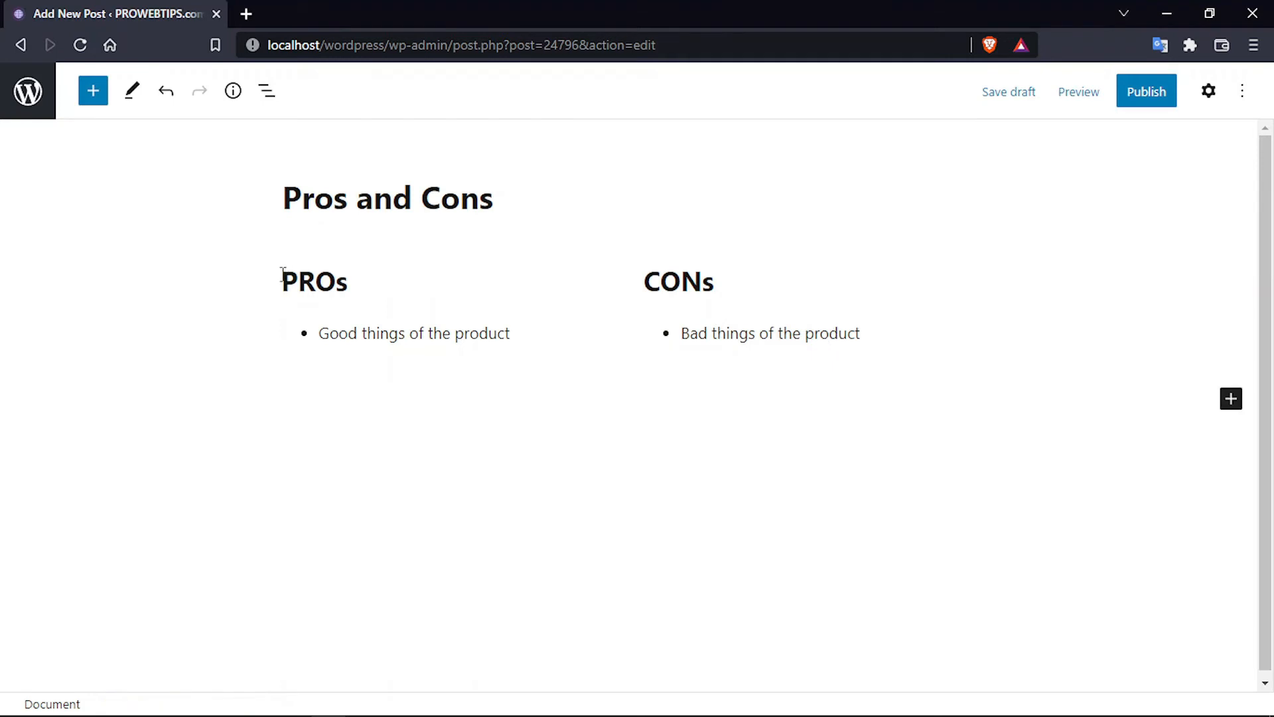
Select the whole Columns block in the list view and give it a solid light grey background color
left_click_drag(284, 274, 868, 408)
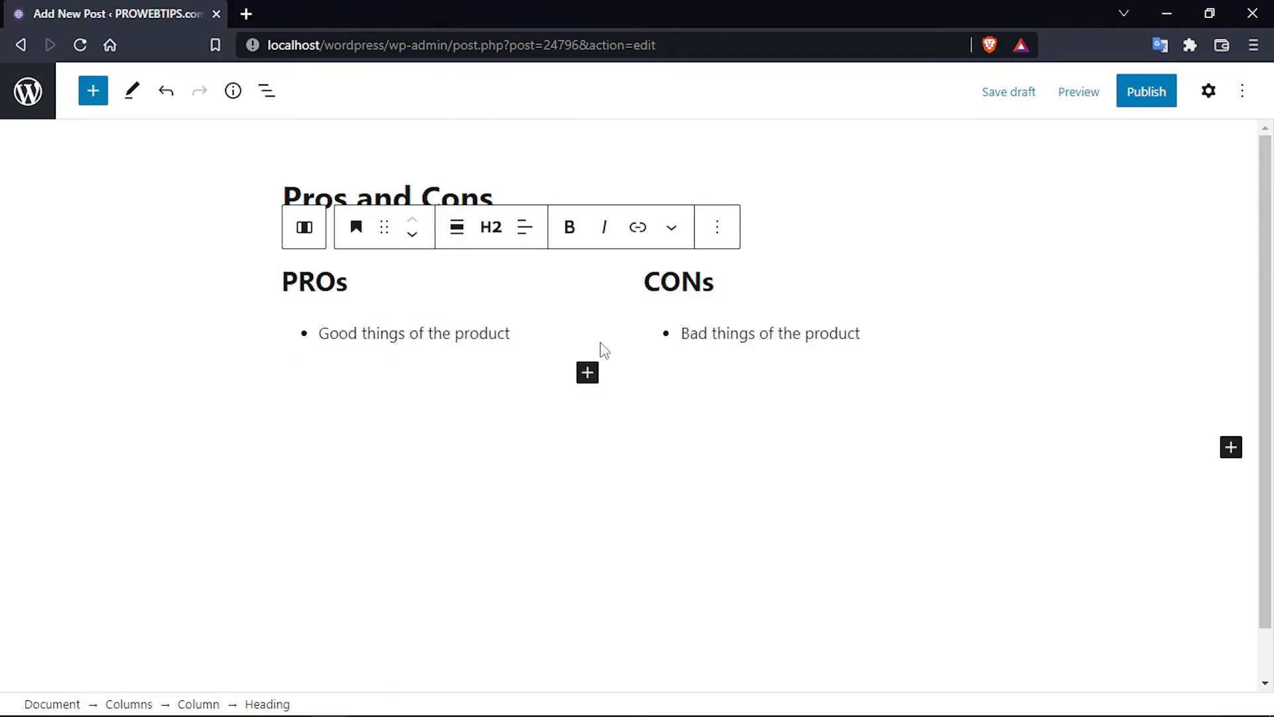
left_click(272, 281)
left_click(284, 280)
left_click(267, 90)
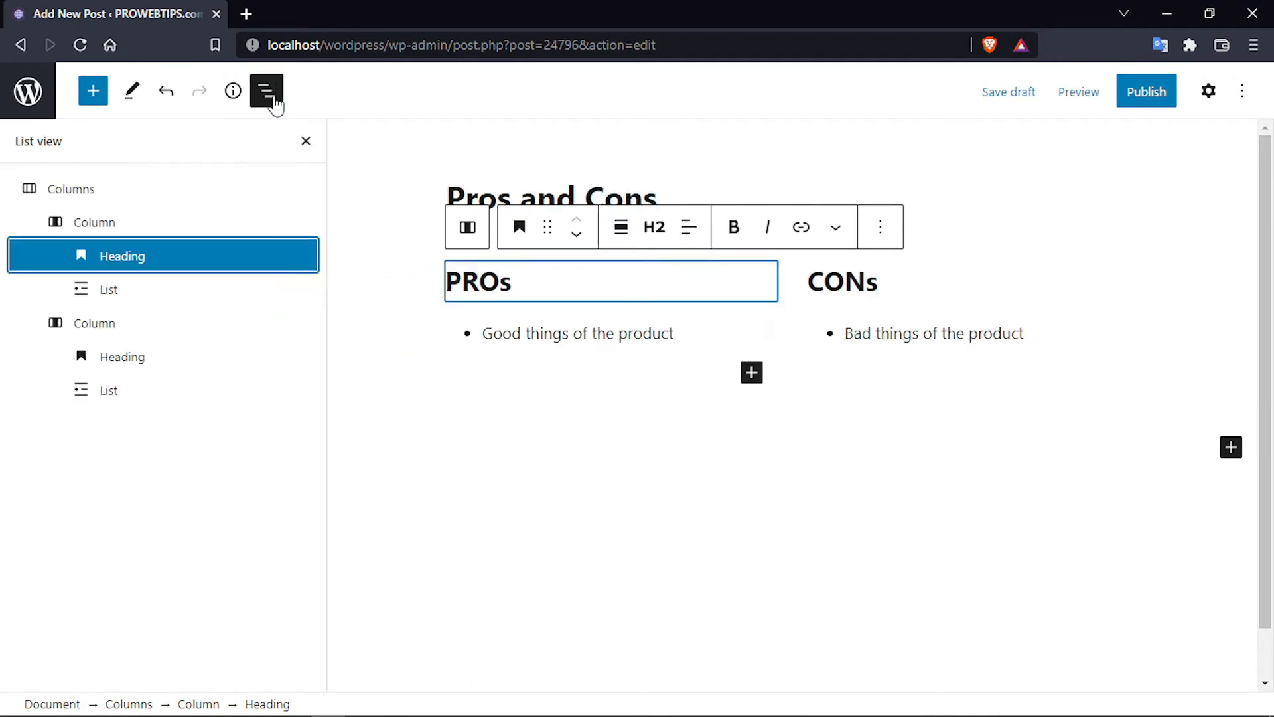
left_click(116, 197)
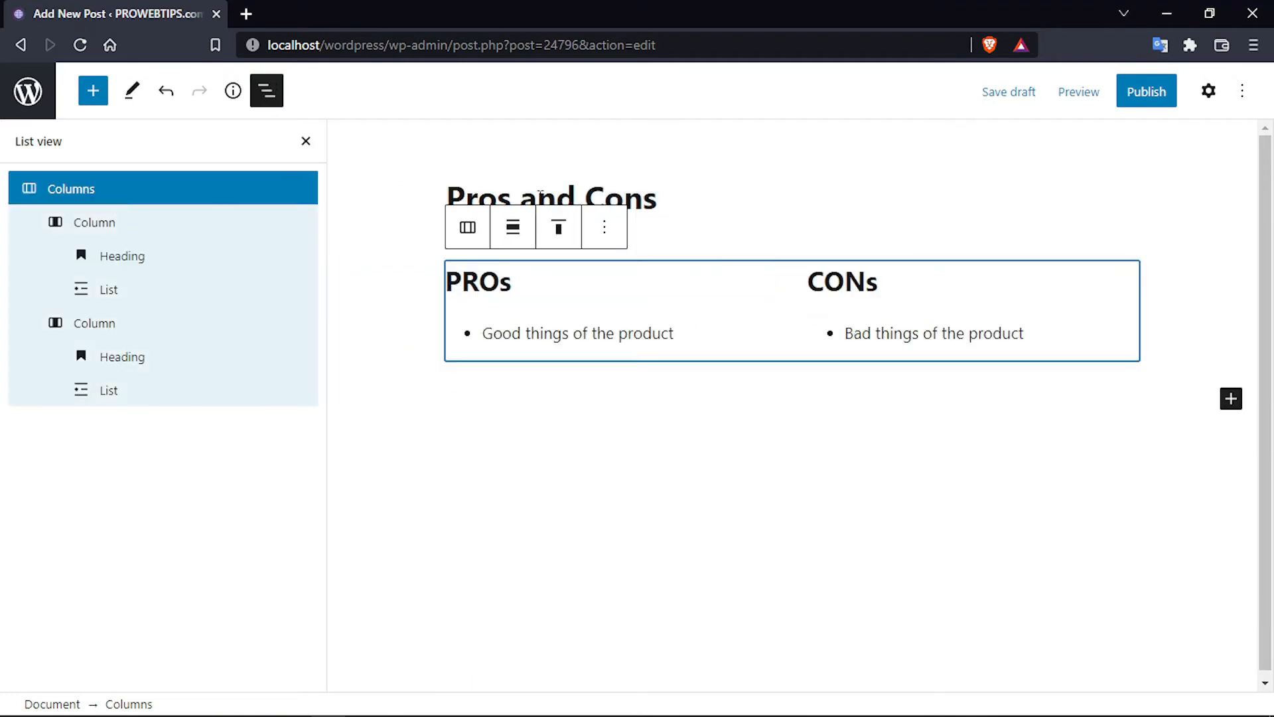
left_click(1209, 90)
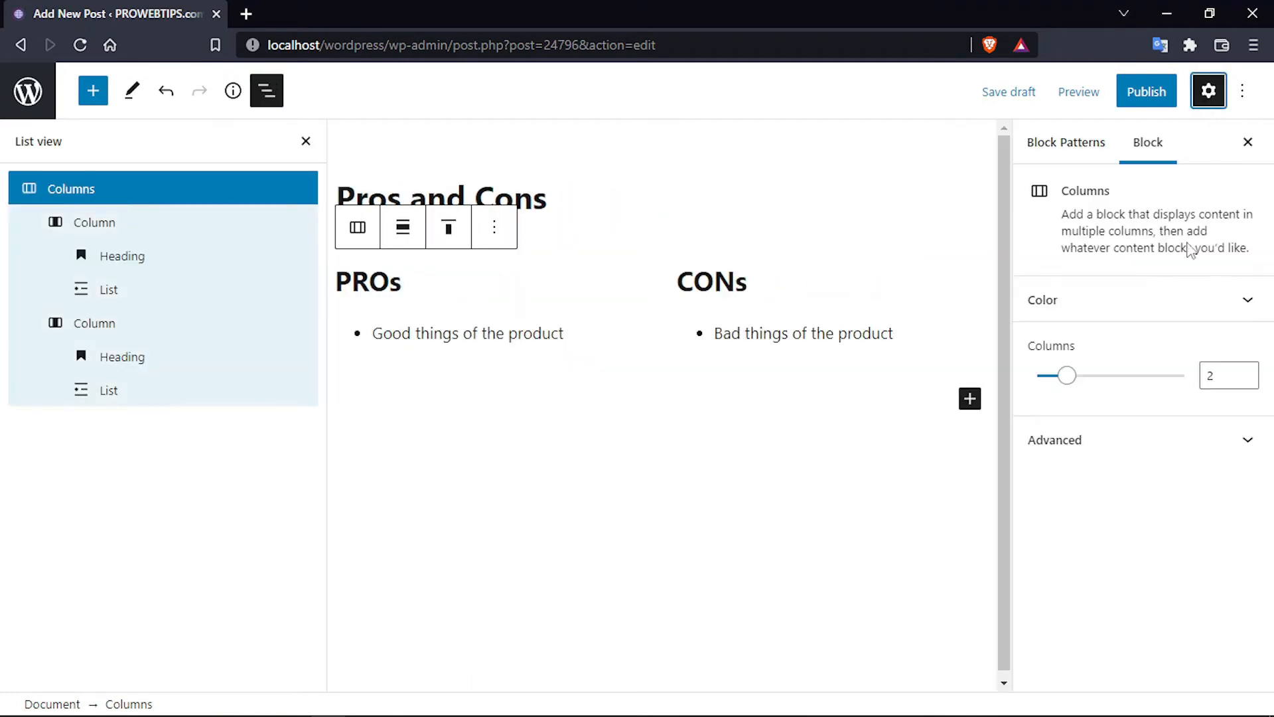
left_click(1147, 306)
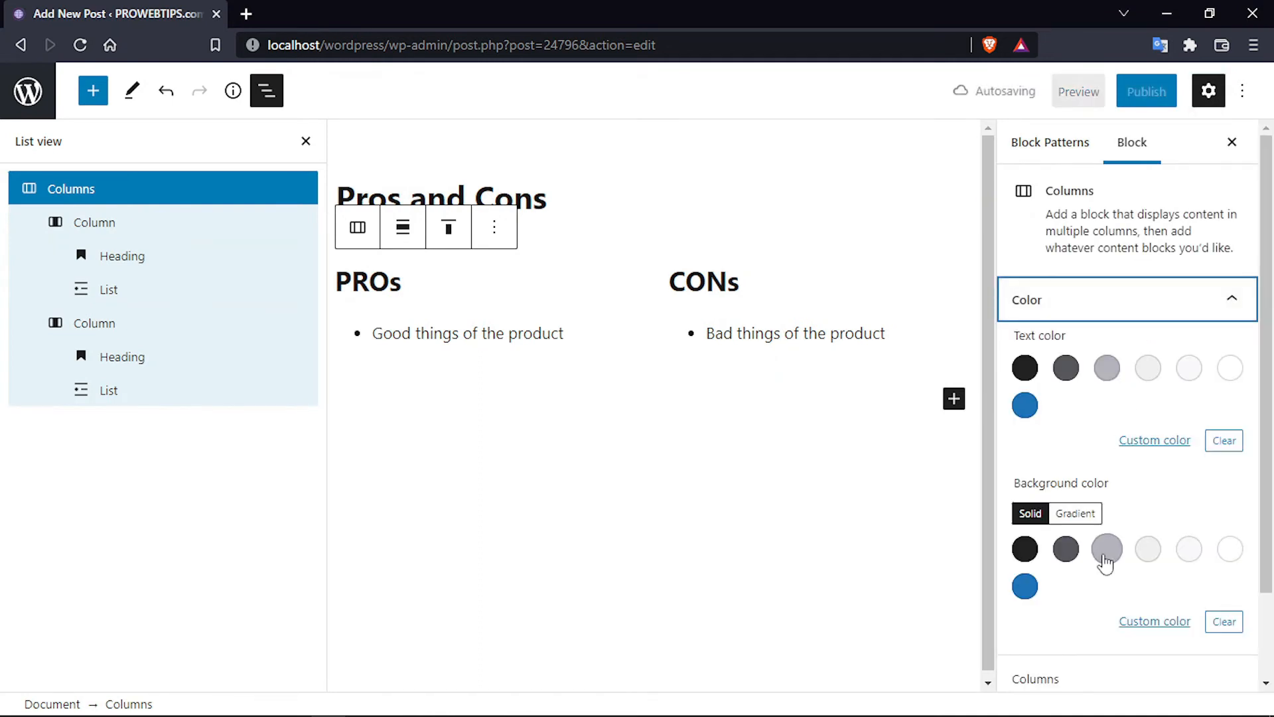
left_click(1112, 560)
left_click(1148, 552)
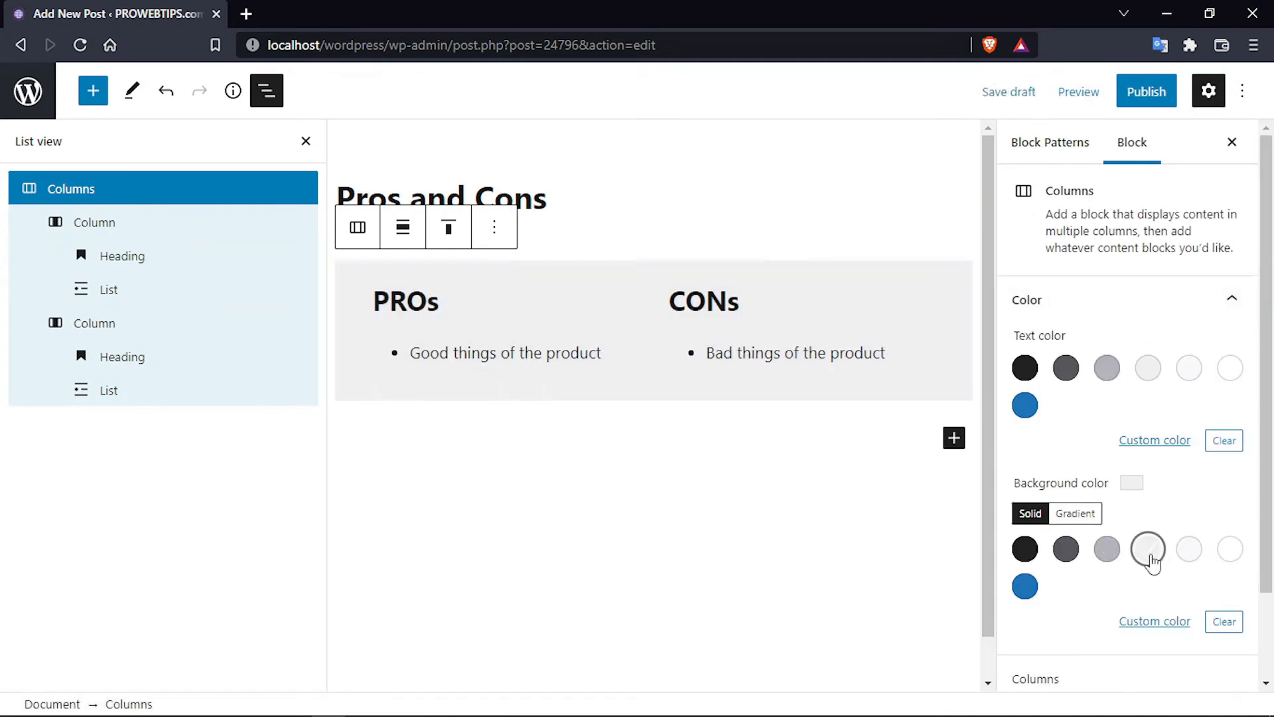
Look over the Columns block's advanced settings for HTML anchor and additional CSS classes, and deselect the block
scroll(1181, 557, "down", 3)
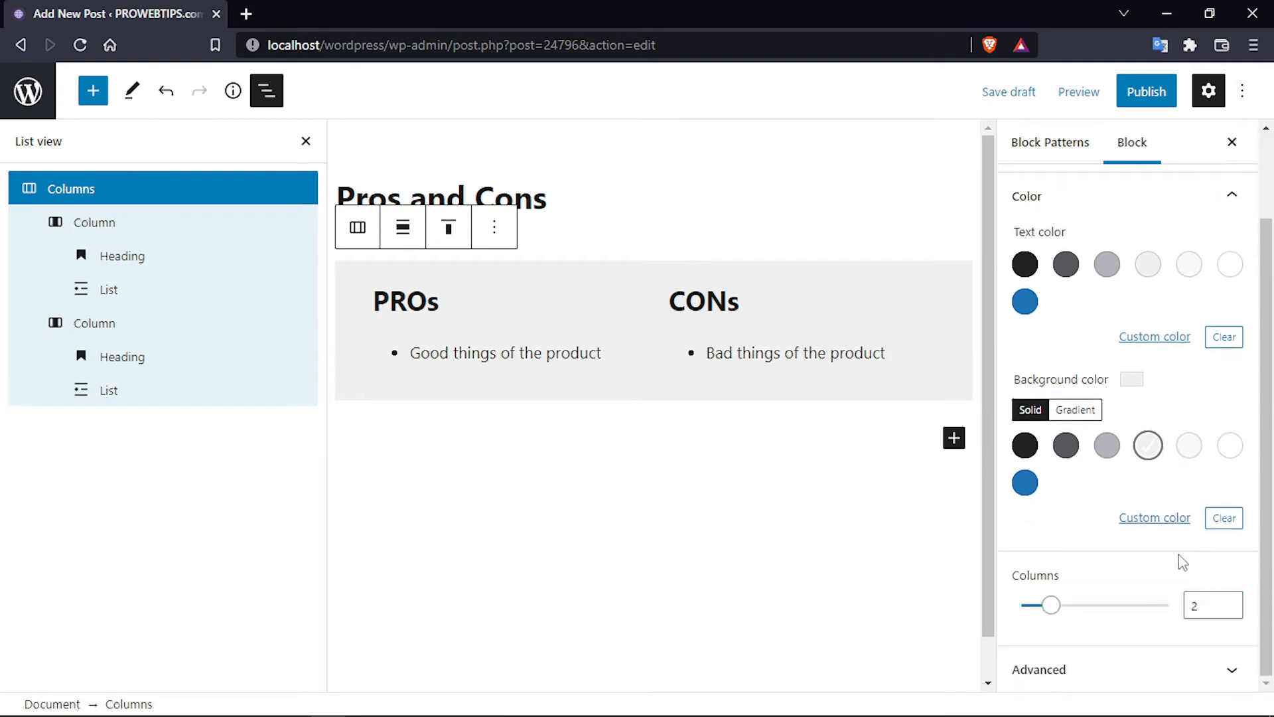
left_click(1054, 669)
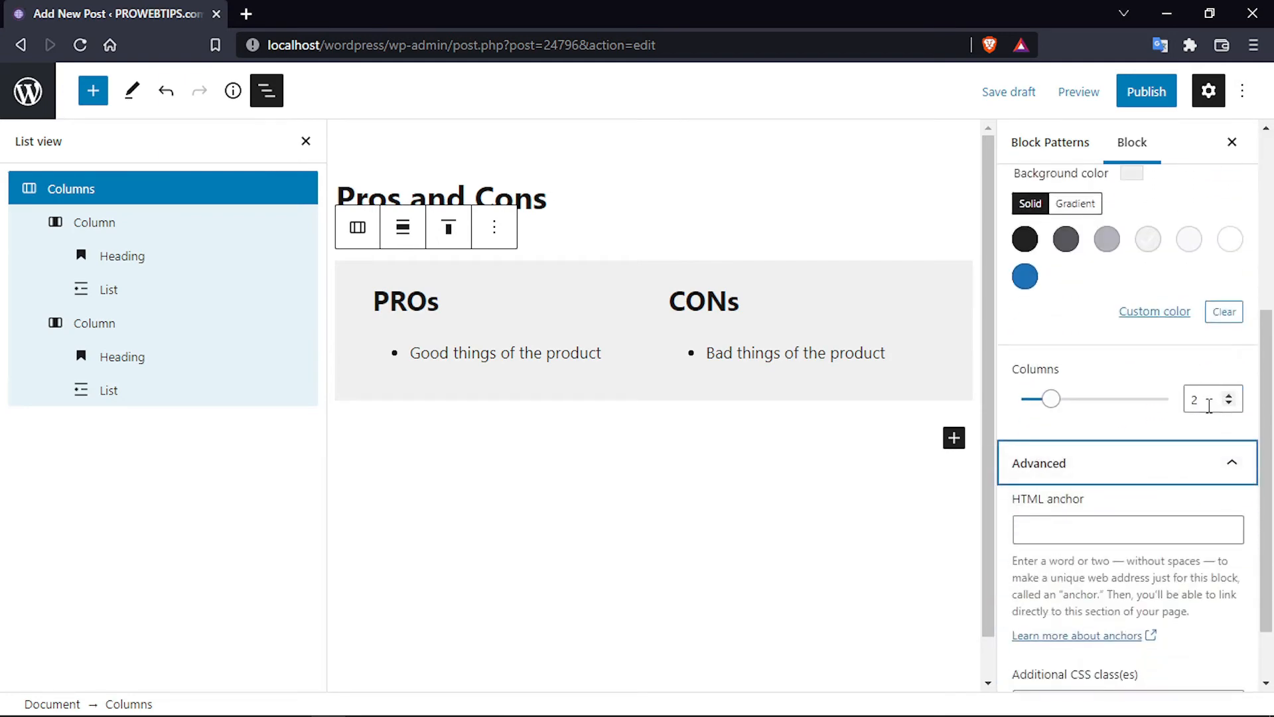
scroll(1209, 406, "down", 2)
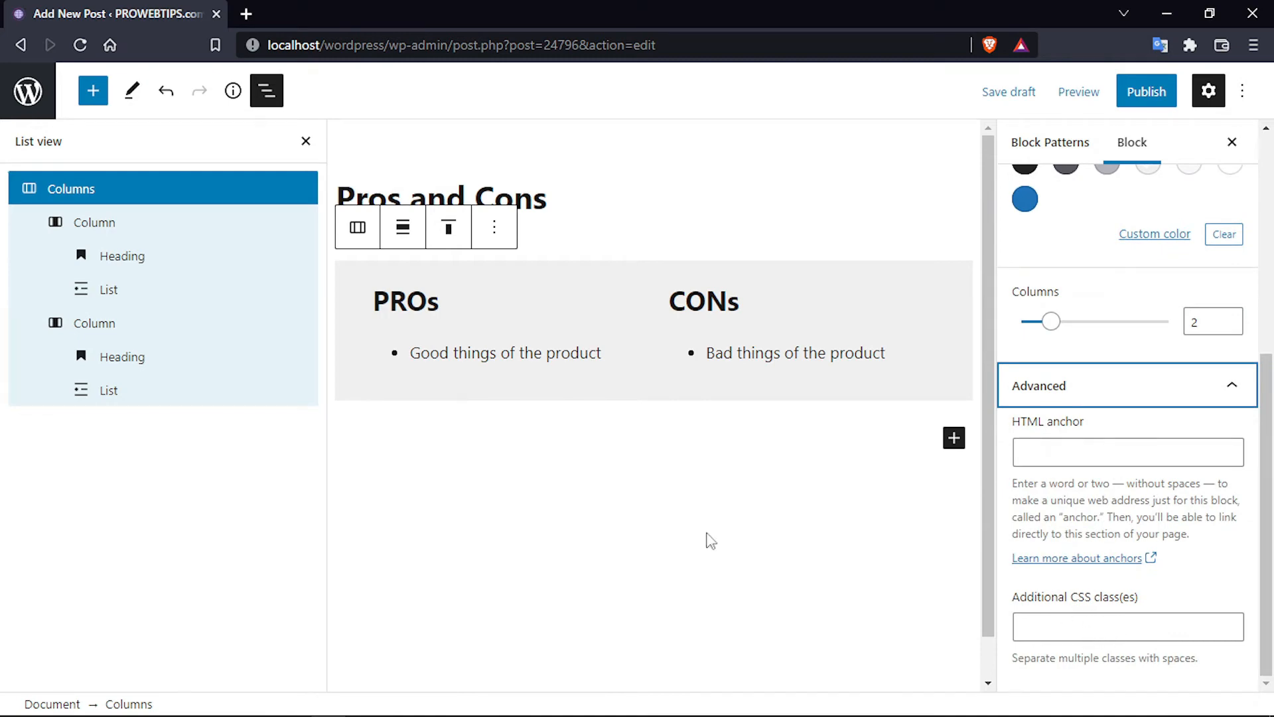
left_click(642, 521)
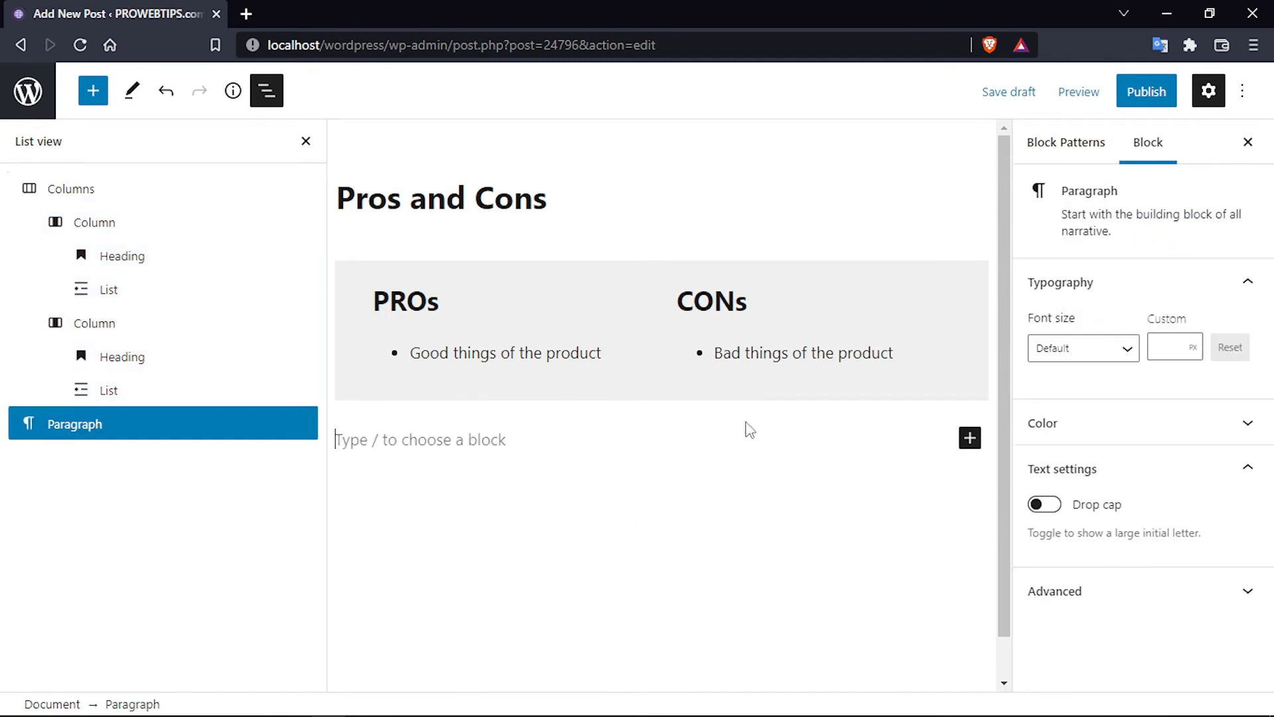
Publish the Pros and Cons block pattern and return to the list of block patterns
left_click(1148, 99)
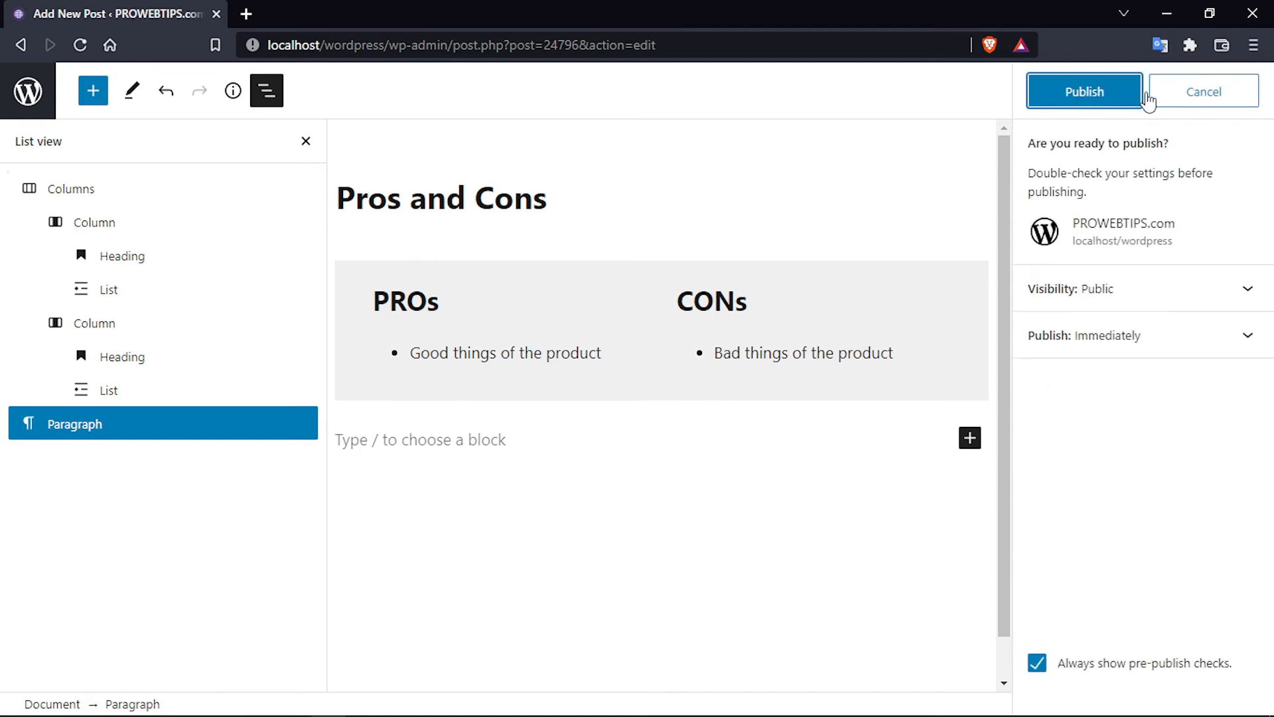
left_click(1127, 105)
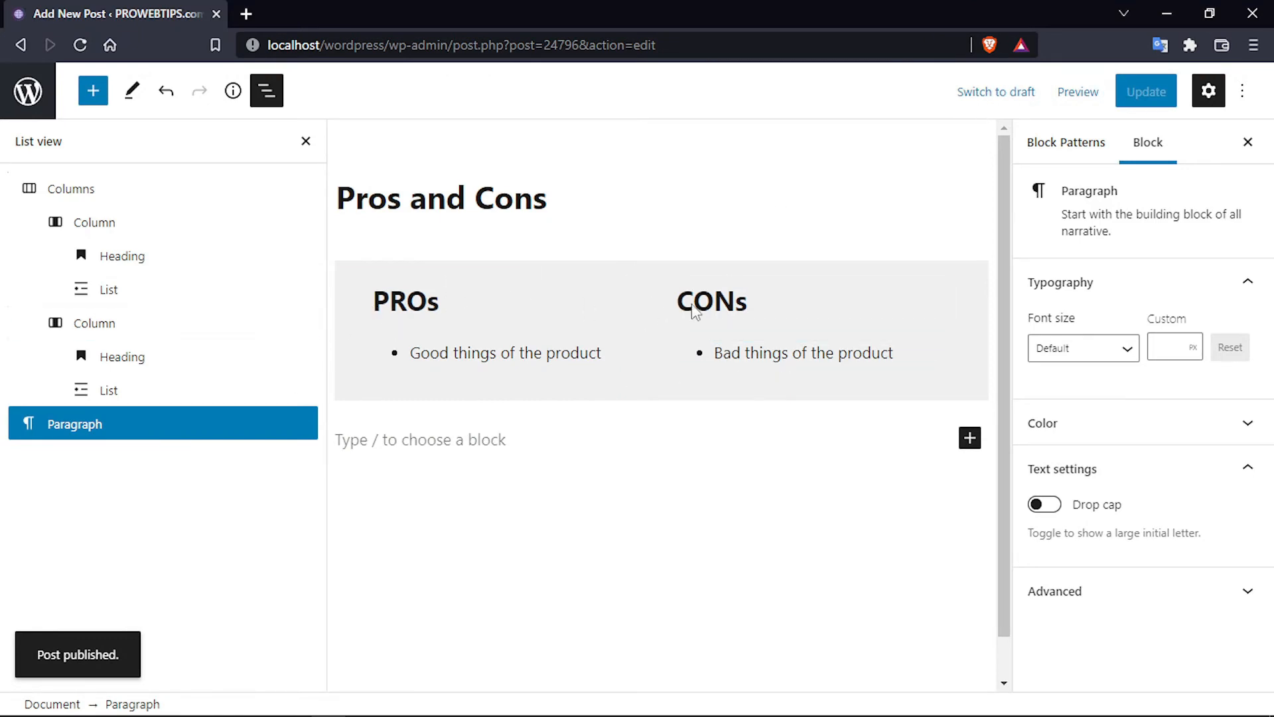
left_click(23, 92)
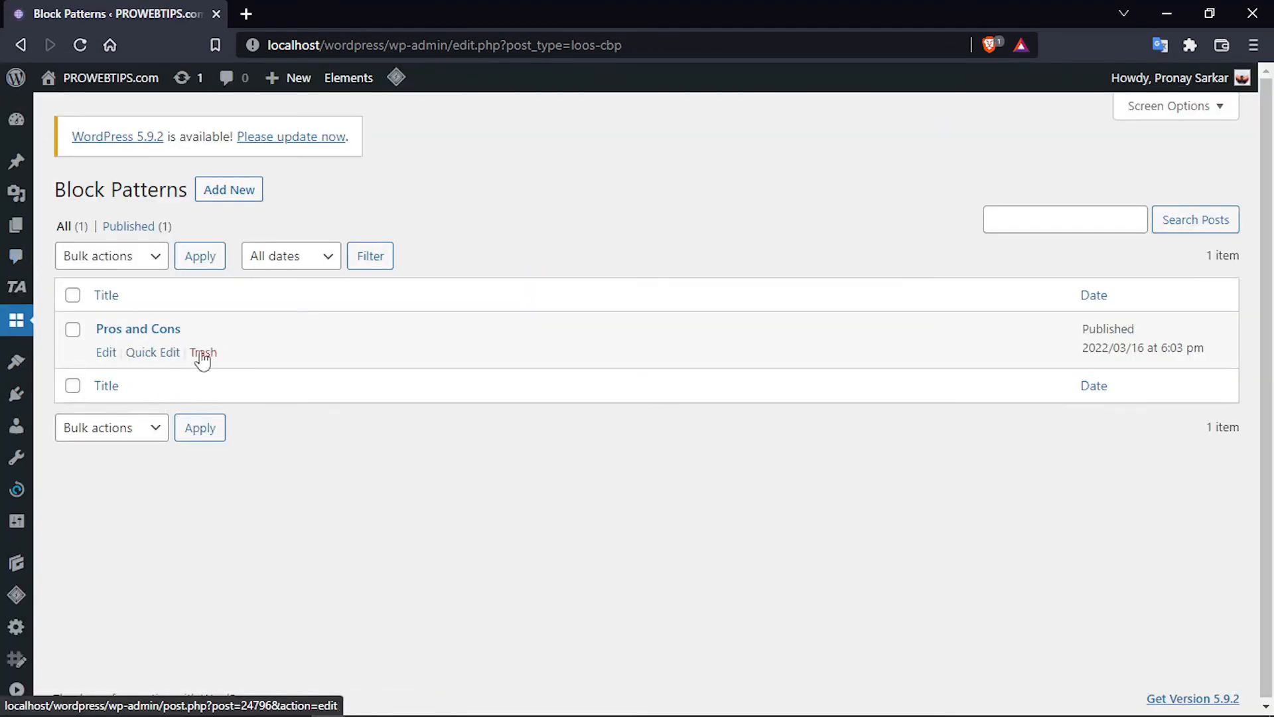
Open the draft post "WordPress Comment Author IP Showing Wrong [Fixed]" for editing in a separate browser tab
mouse_move(29, 226)
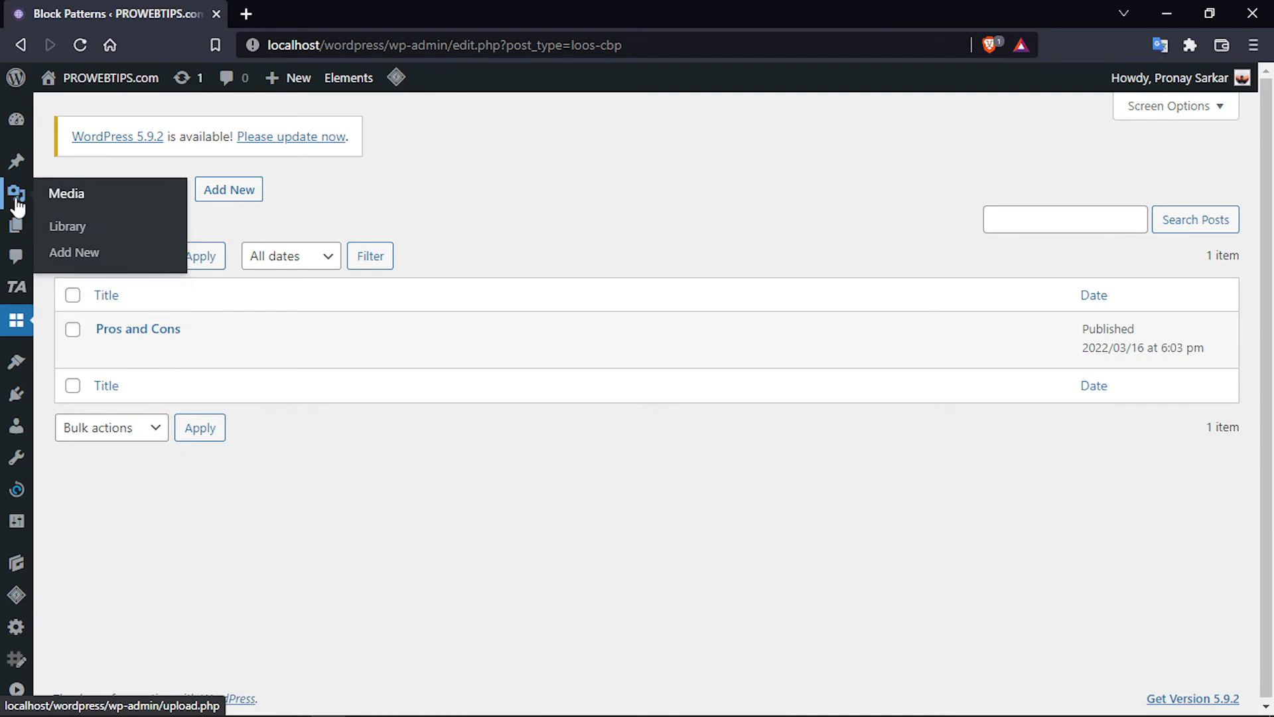
mouse_move(16, 165)
left_click(73, 198)
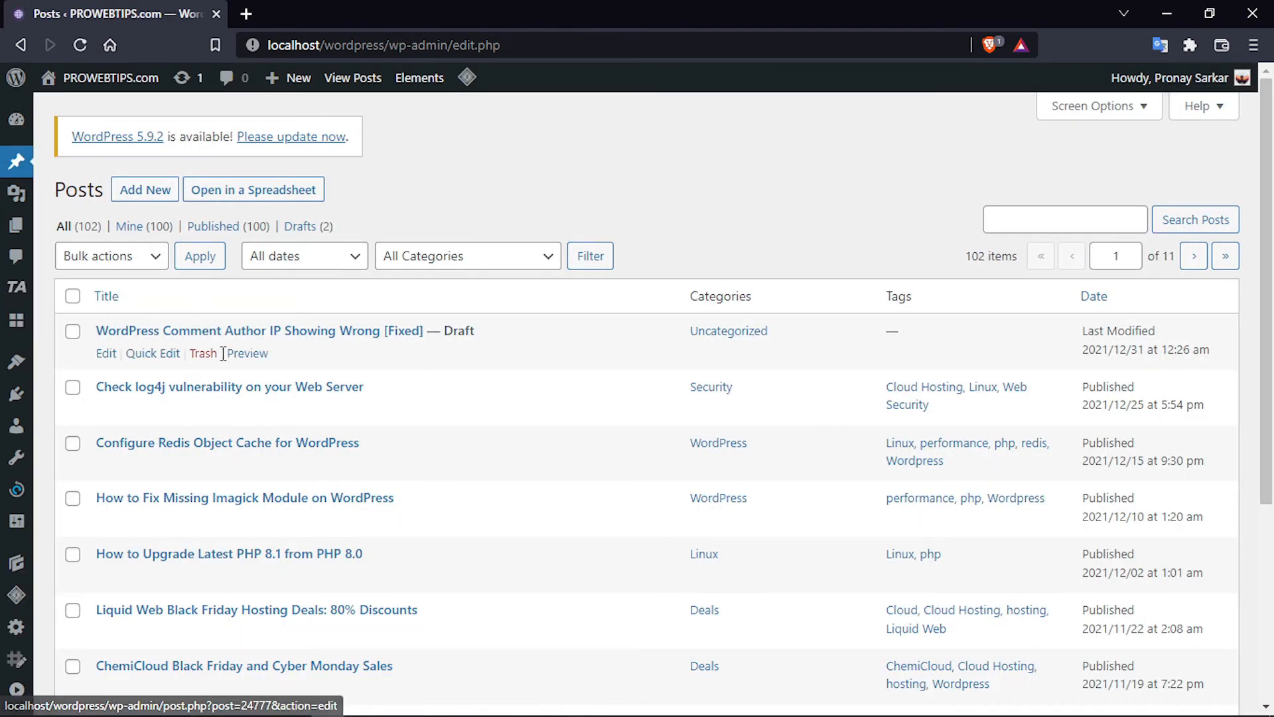
middle_click(105, 353)
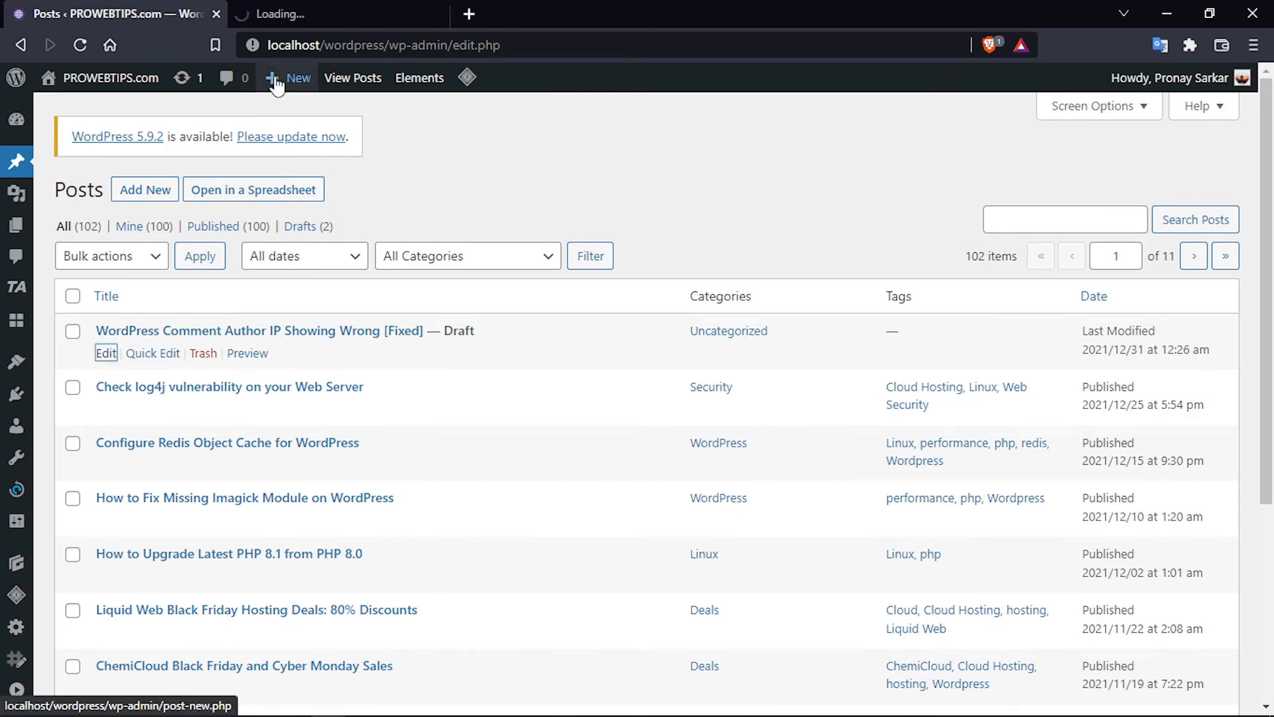
left_click(311, 13)
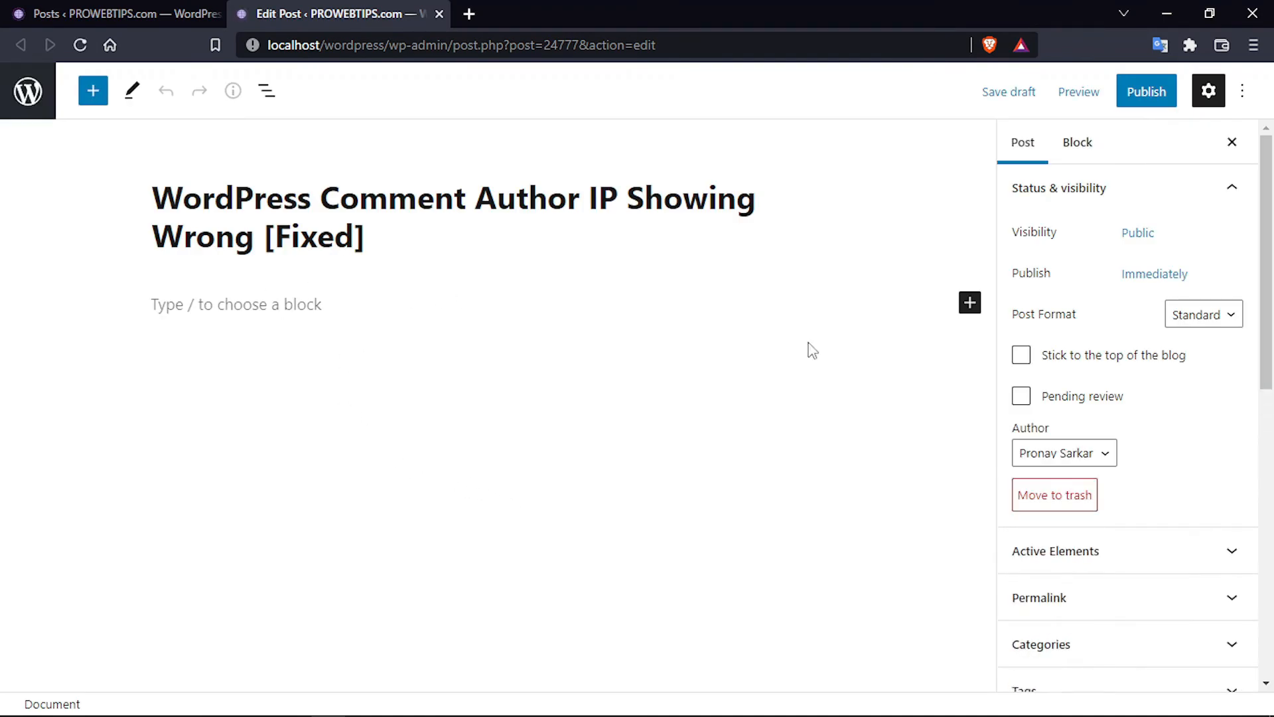
Search the blocks for "Pro" and insert the Pros and Cons pattern into the empty paragraph below the post title
left_click(302, 305)
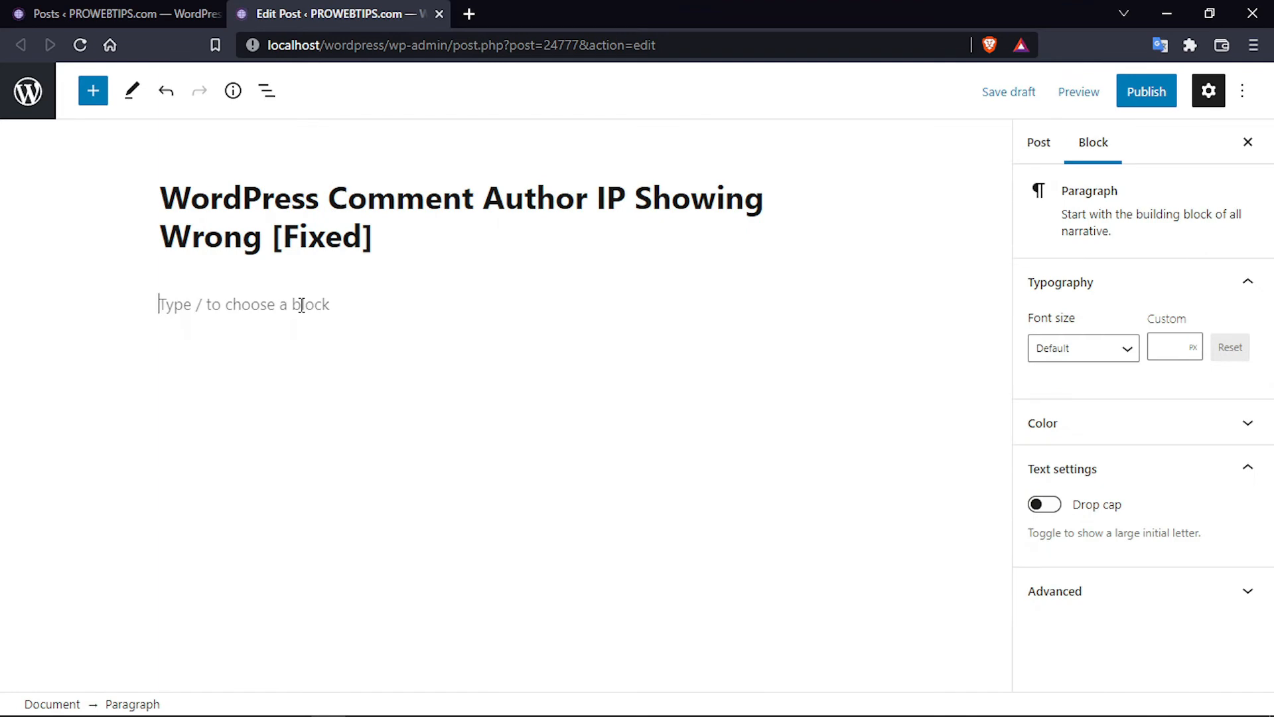
left_click(834, 302)
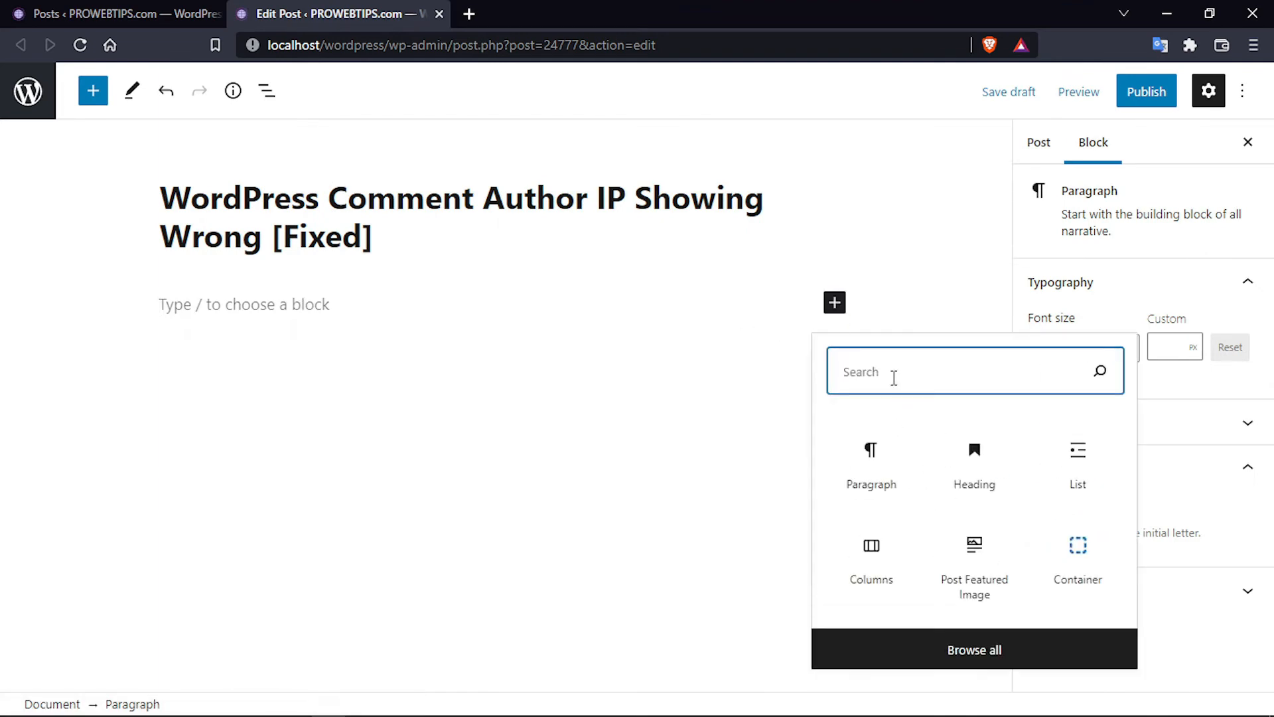
type("Pro")
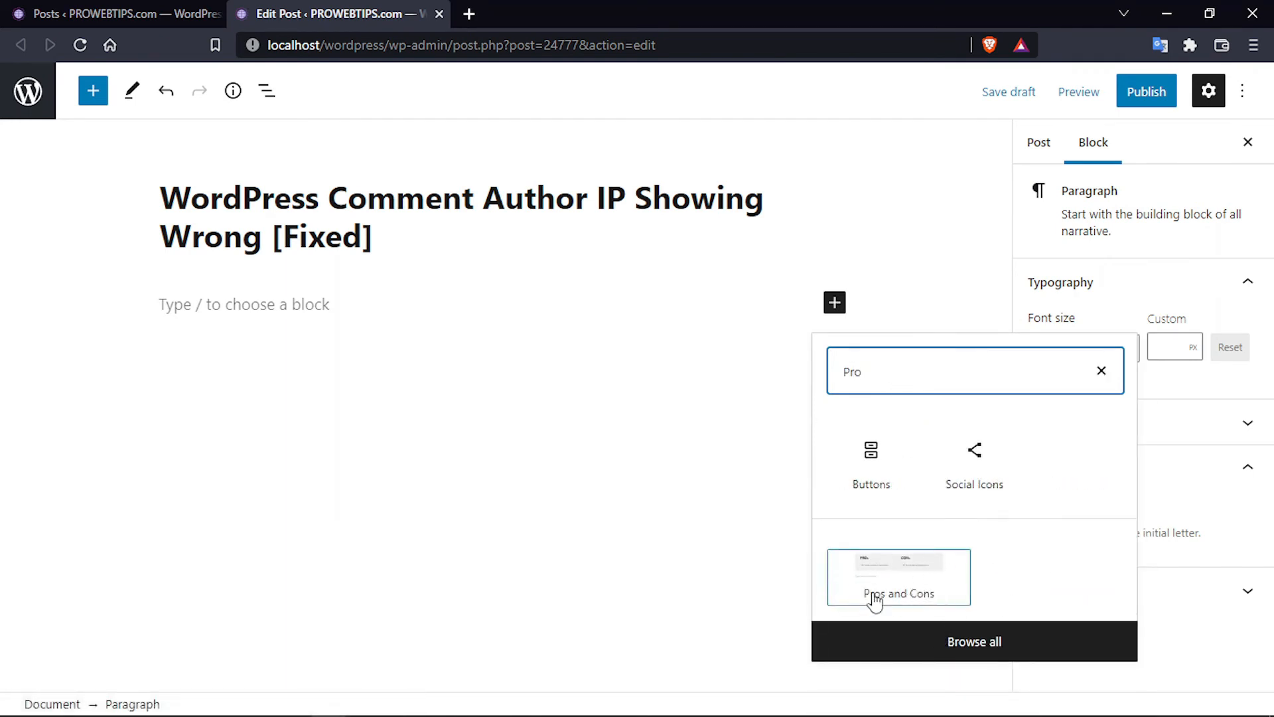
left_click(916, 591)
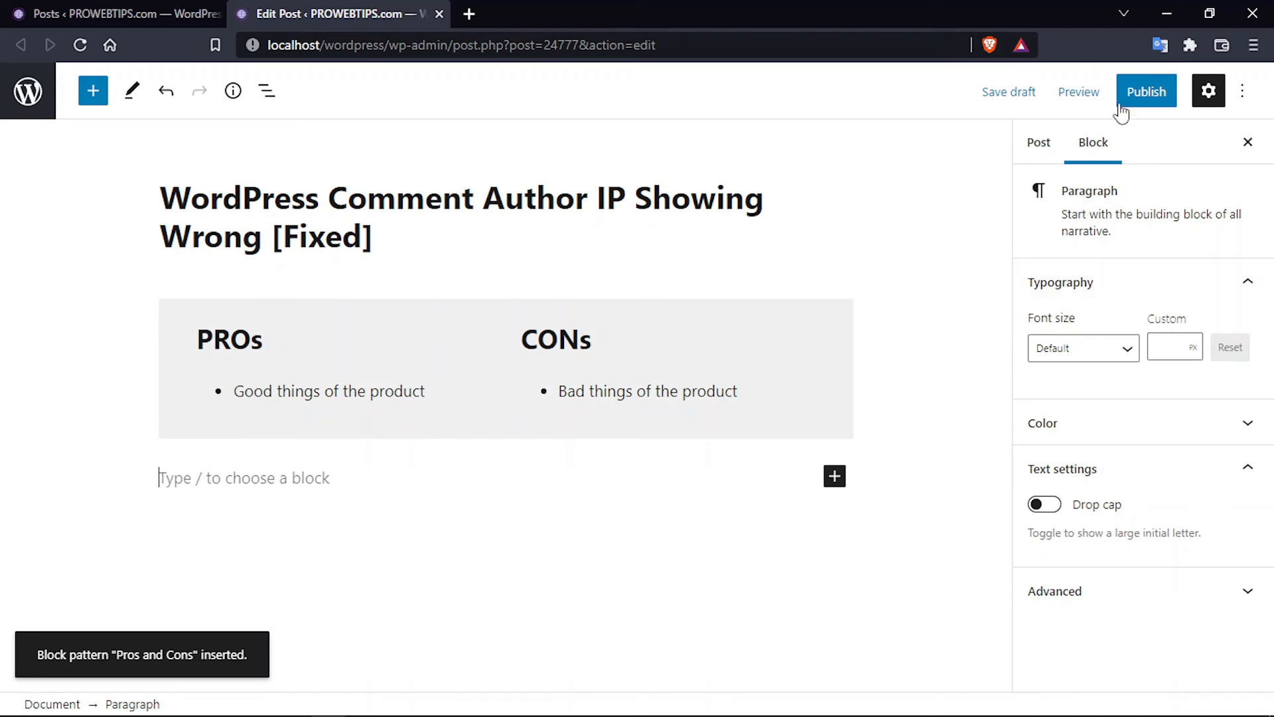
Replace the list item under the PROs heading with seven bullets reading "Custom Block Patterns"
double_click(288, 390)
left_click_drag(231, 390, 467, 393)
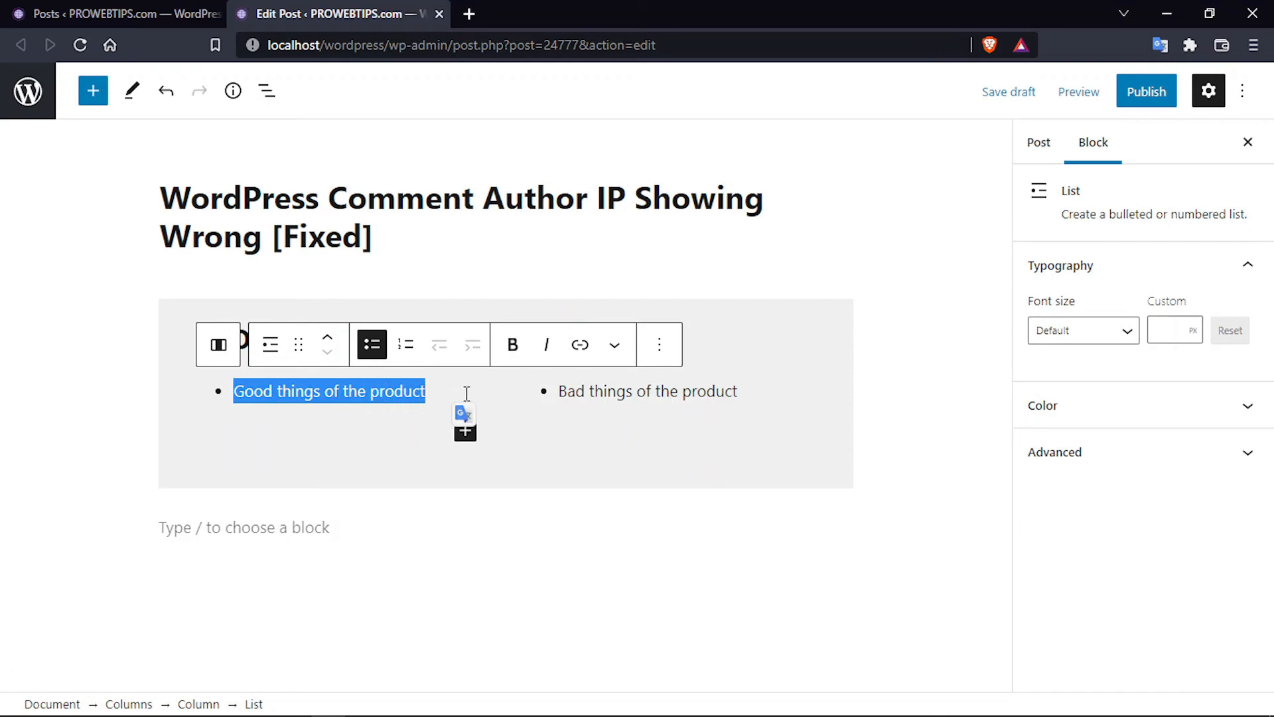
type("Custom Block Patterns Custom Block Patterns Custom Block Patterns Custom Block Patterns Custom Block Patterns Custom Block Patterns Custom Block Patterns")
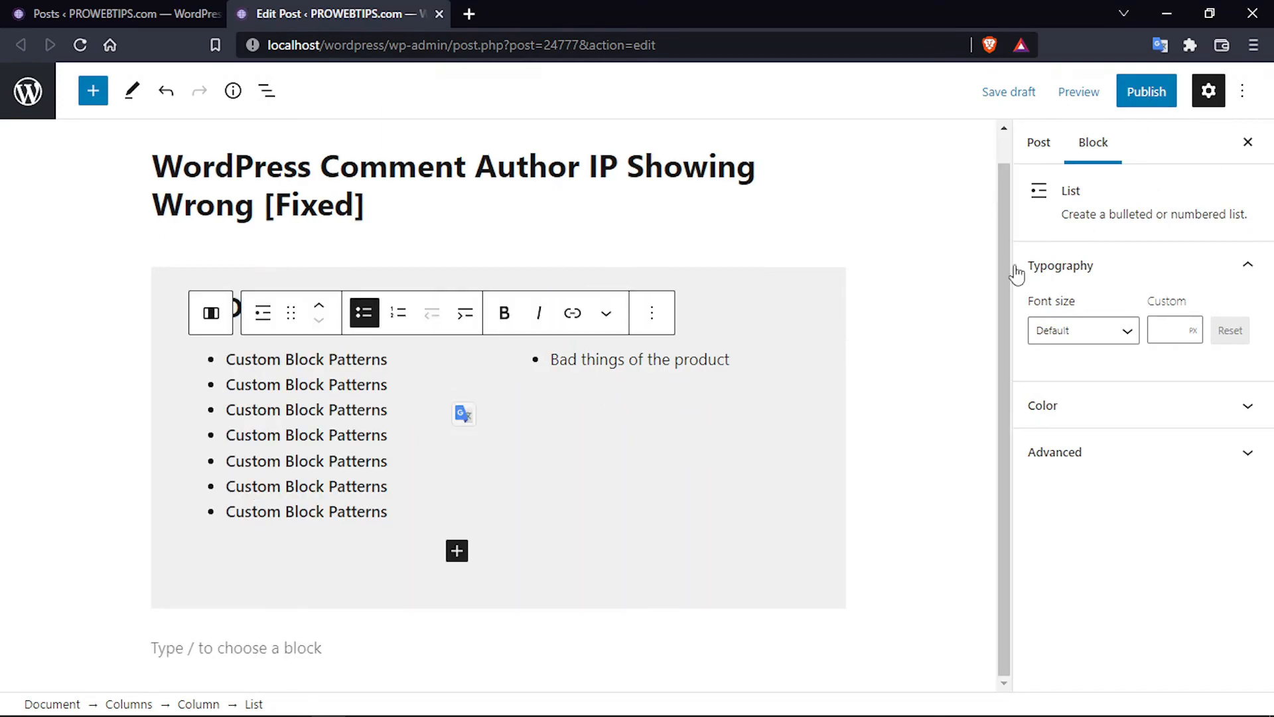
scroll(517, 495, "up", 1)
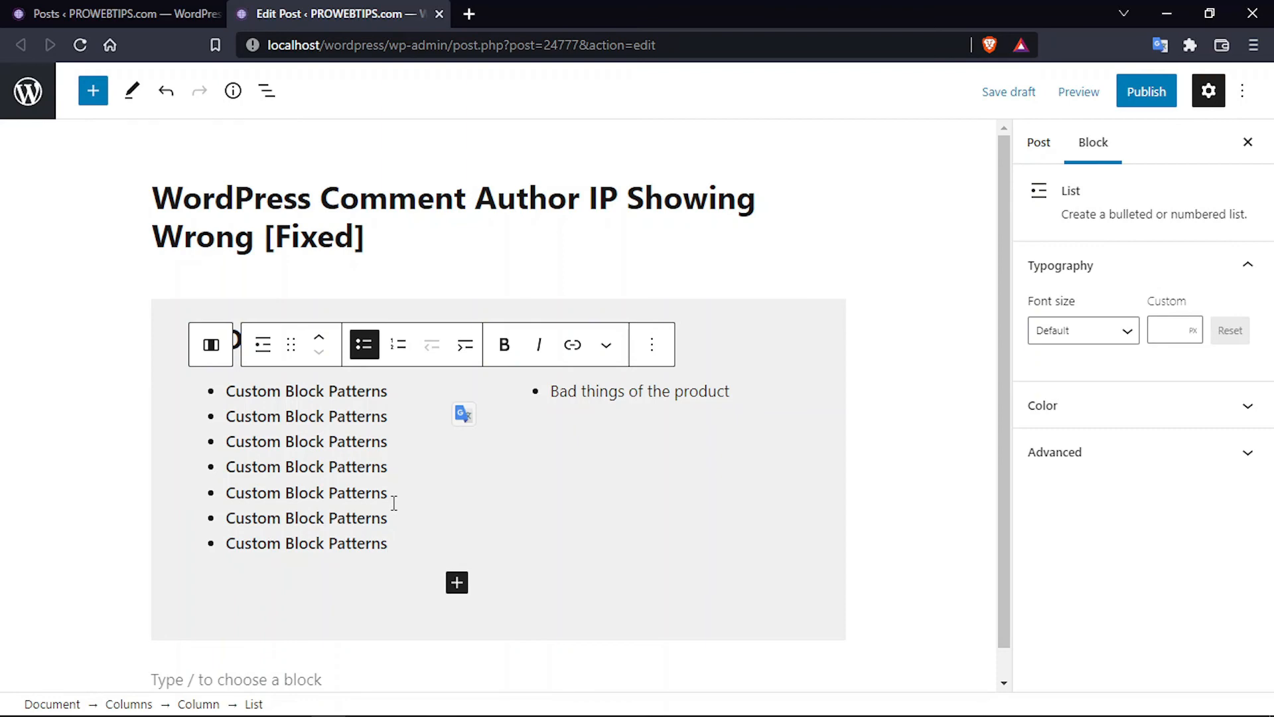
Return to the browser tab with the posts list and bring up the Block Patterns options
left_click(126, 13)
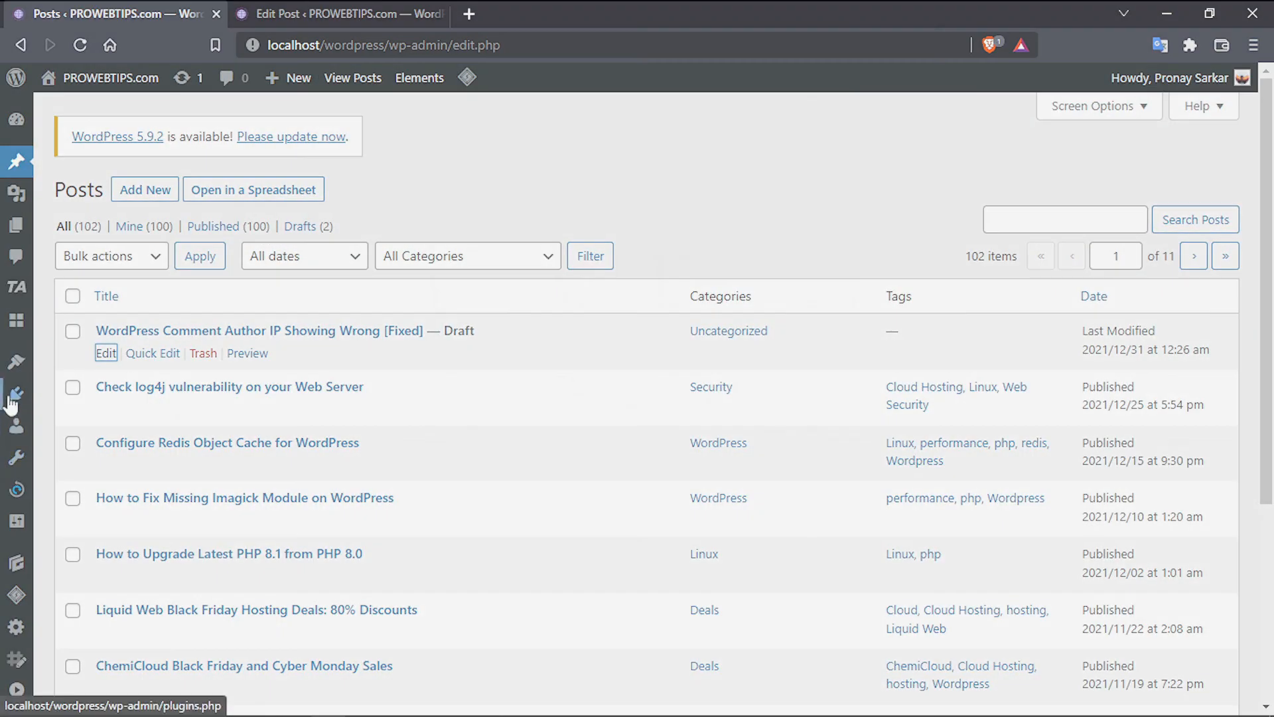
mouse_move(13, 328)
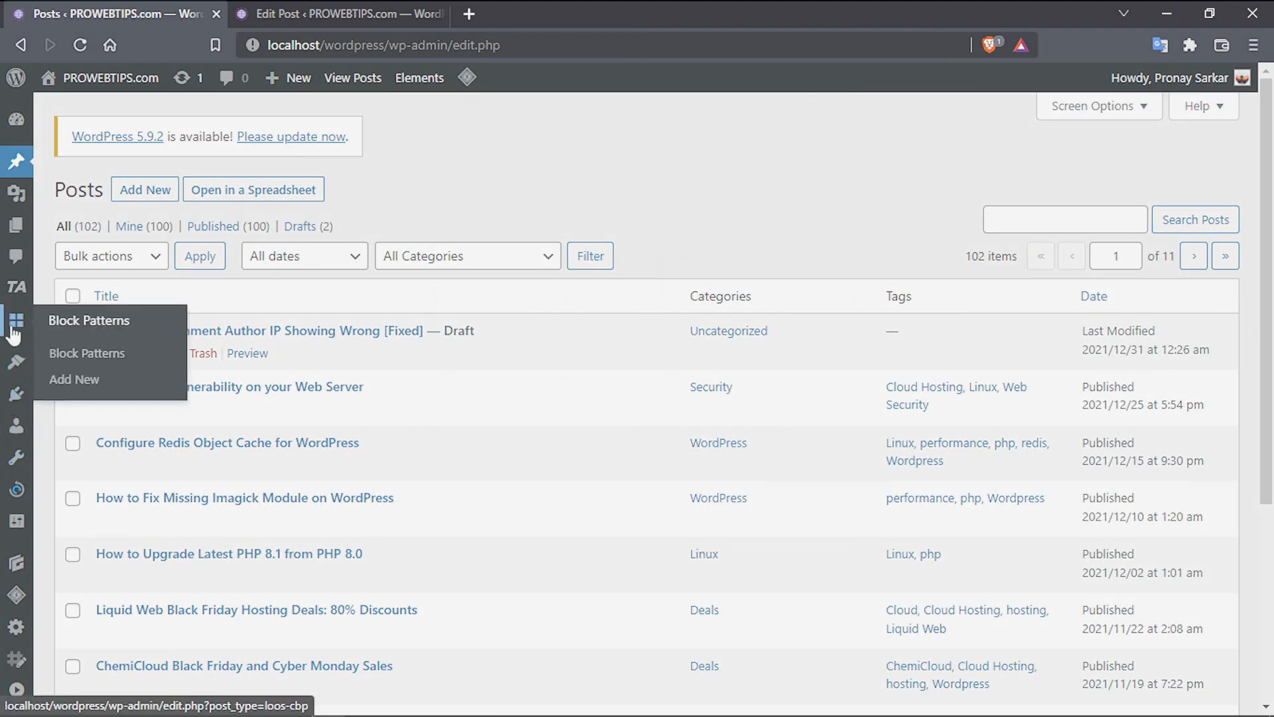